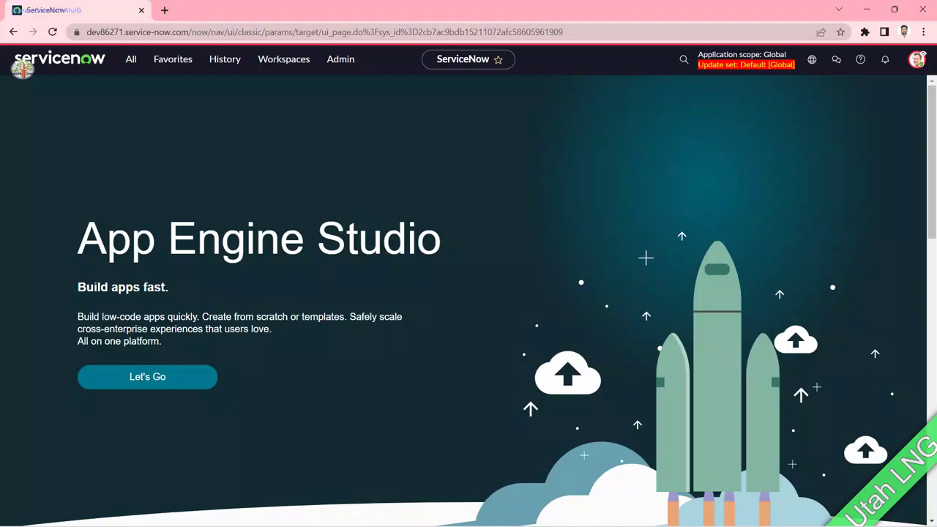
Open the Service Portal at dev86271.service-now.com/sp in a new browser tab.
{"action": "left_click", "coordinate": [165, 10]}
{"action": "type", "text": "dev"}
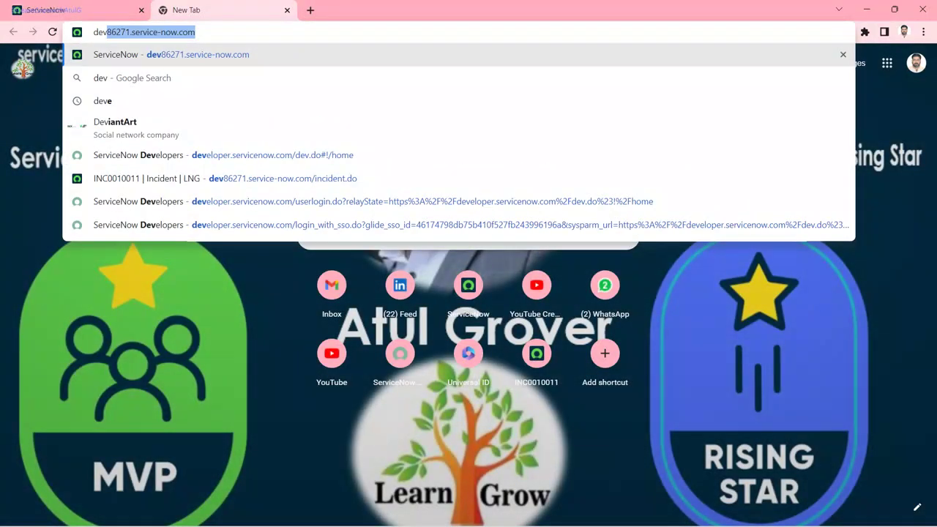
{"action": "key", "text": "Right"}
{"action": "type", "text": "/sp"}
{"action": "key", "text": "Return"}
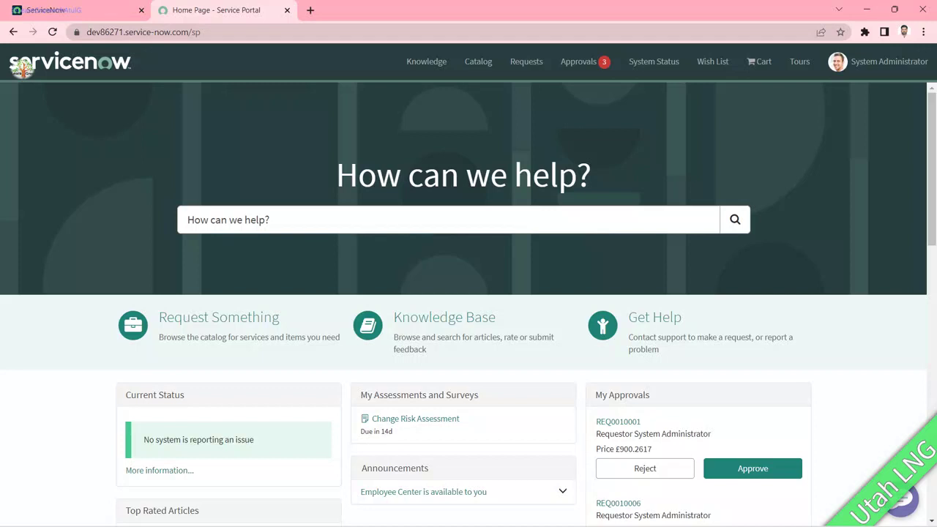
Open the knowledge article "What are phishing scams and how can I avoid them?" and highlight the readable title part of its URL.
{"action": "left_click", "coordinate": [367, 325]}
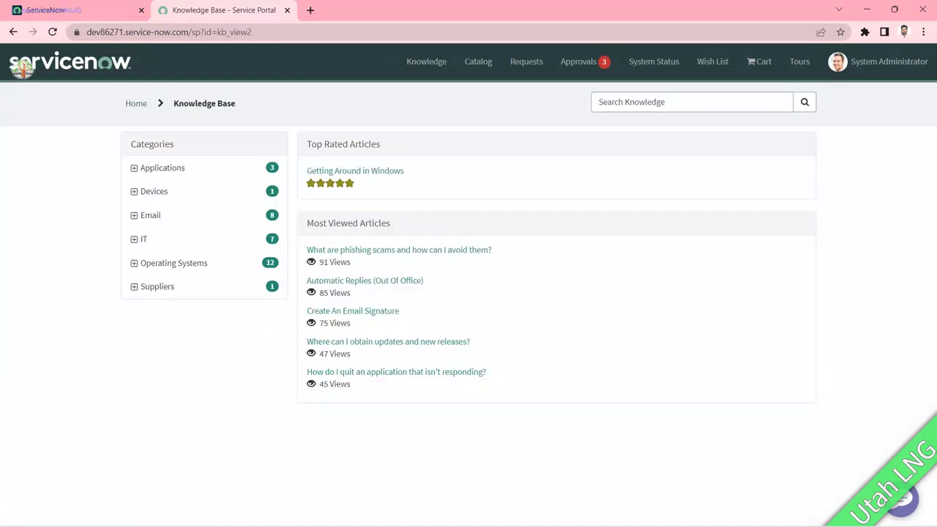
{"action": "left_click", "coordinate": [344, 249]}
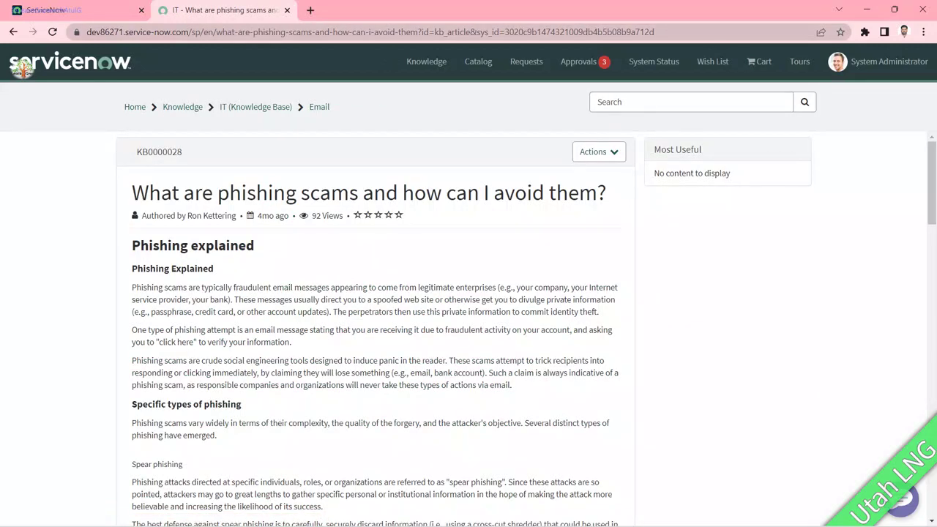
{"action": "left_click_drag", "start_coordinate": [216, 32], "coordinate": [421, 31]}
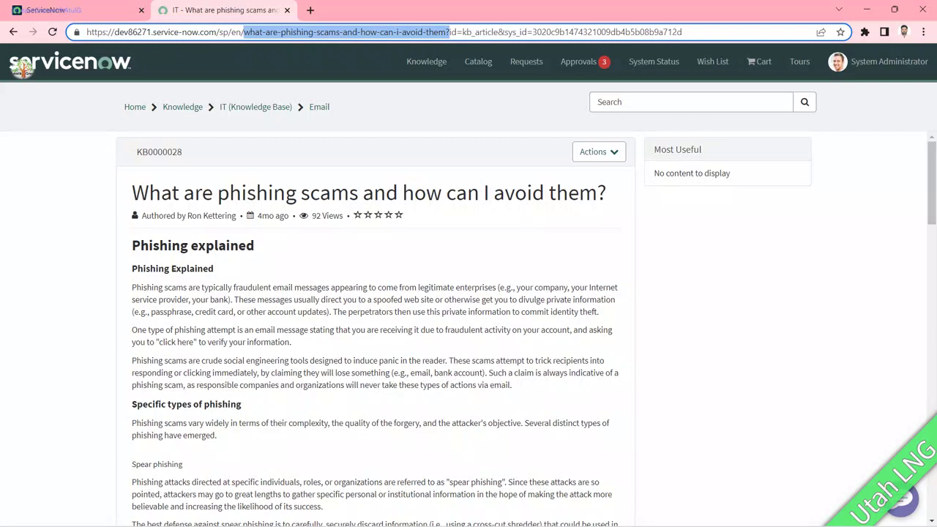
Copy the permalink of the phishing scams article.
{"action": "scroll", "coordinate": [375, 329], "scroll_direction": "down", "scroll_amount": 15}
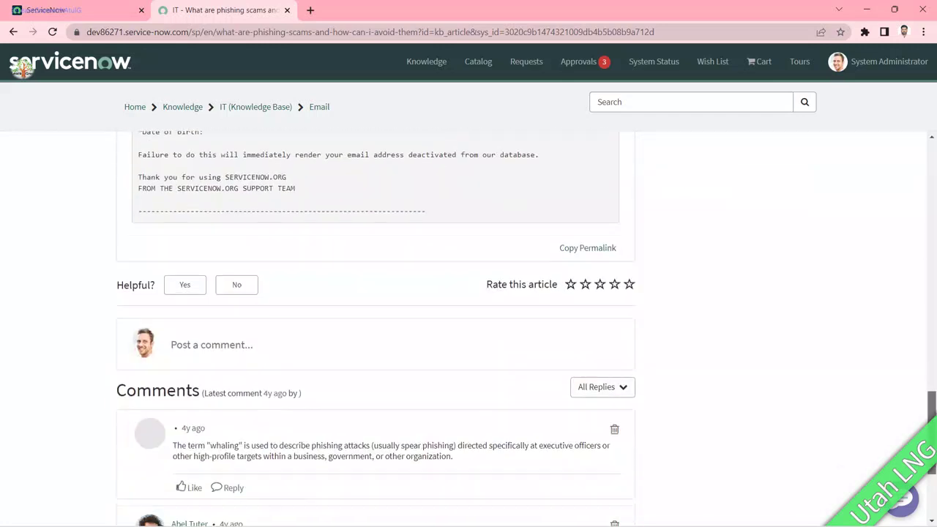
{"action": "key", "text": "Tab"}
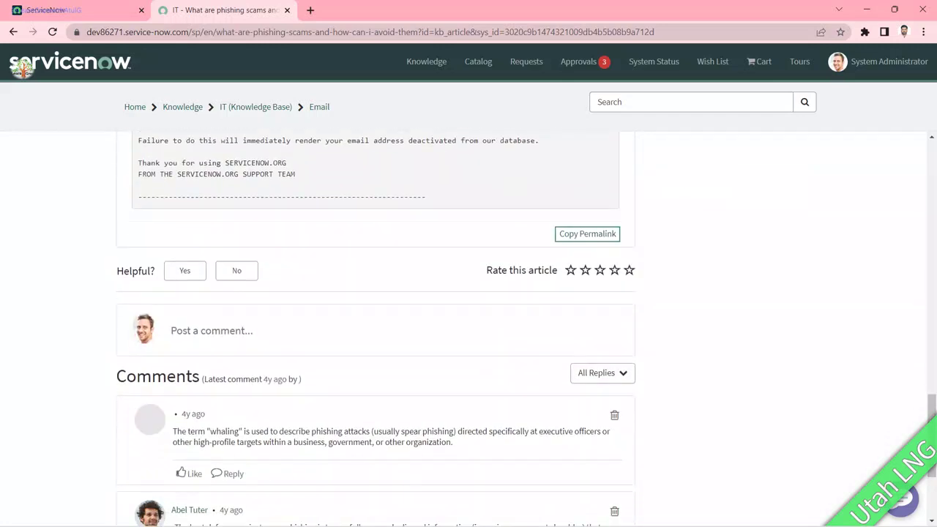
{"action": "key", "text": "Return"}
Open Notepad, paste the article permalink and highlight the title text within the URL.
{"action": "key", "text": "super"}
{"action": "type", "text": "notepad"}
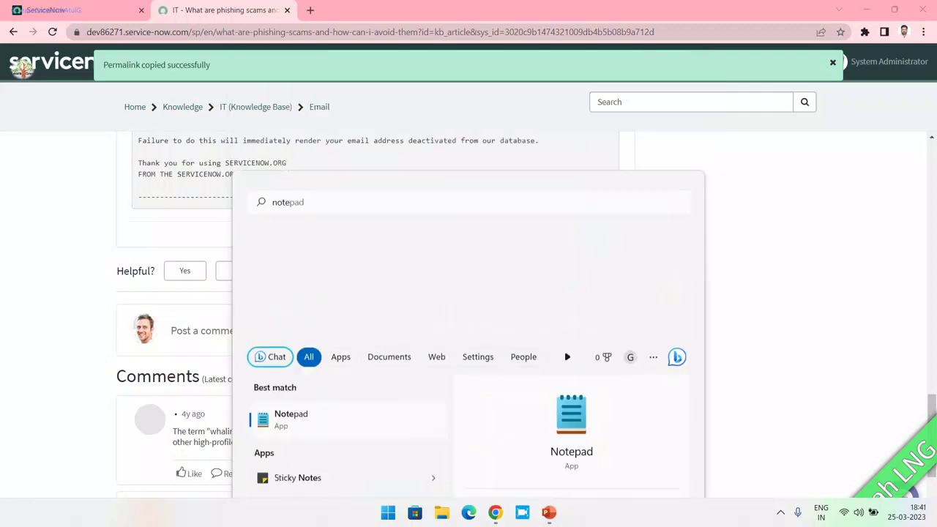
{"action": "key", "text": "Return"}
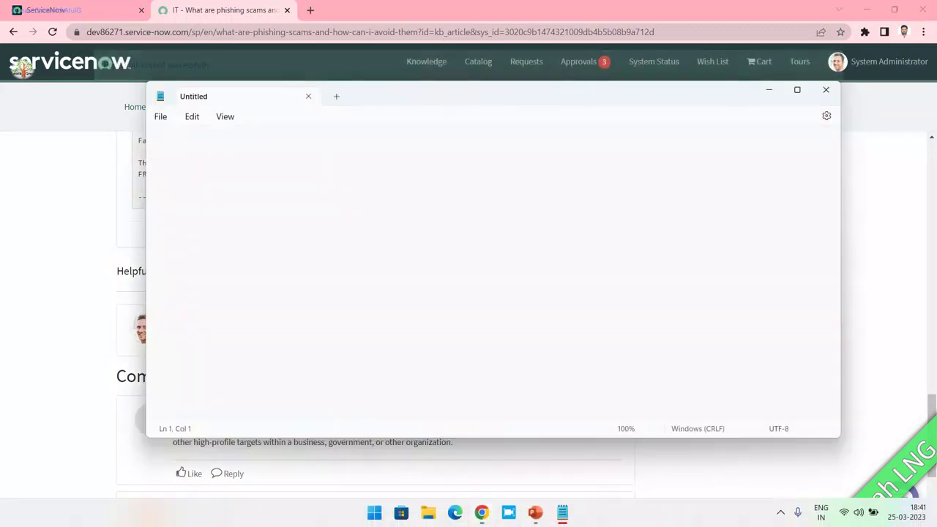
{"action": "type", "text": "https://dev86271.service-now.com/sp/en/what-are-phishing-scams-and-how-can-i-avoid-them?id=kb_article&sysparm_article=KB0000028"}
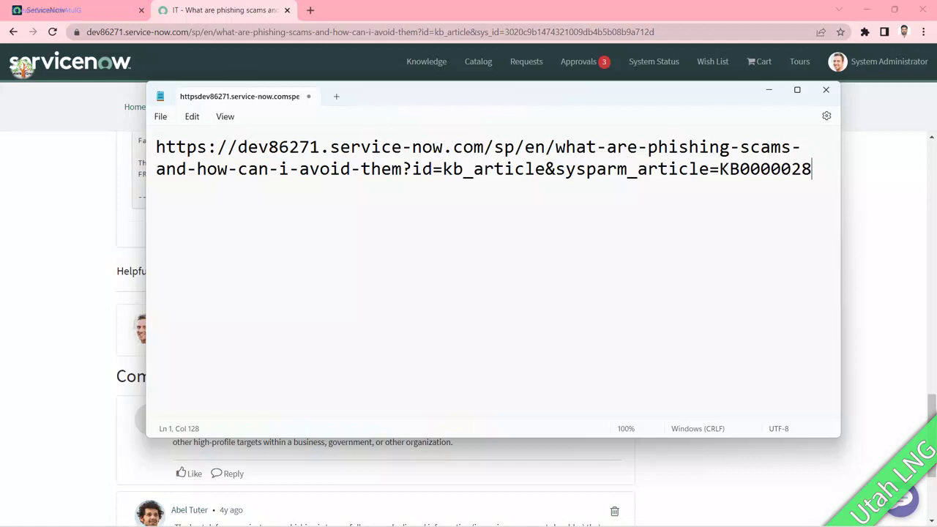
{"action": "left_click_drag", "start_coordinate": [555, 147], "coordinate": [801, 146]}
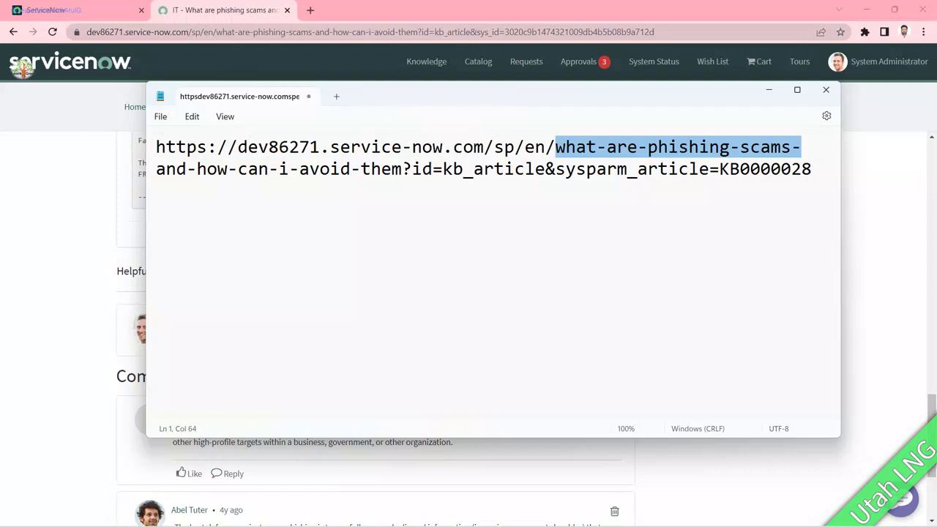
Return to the ServiceNow tab in Chrome and open the Service Portal Pages list by filtering the navigator for "portal".
{"action": "key", "text": "alt+Tab"}
{"action": "key", "text": "ctrl+1"}
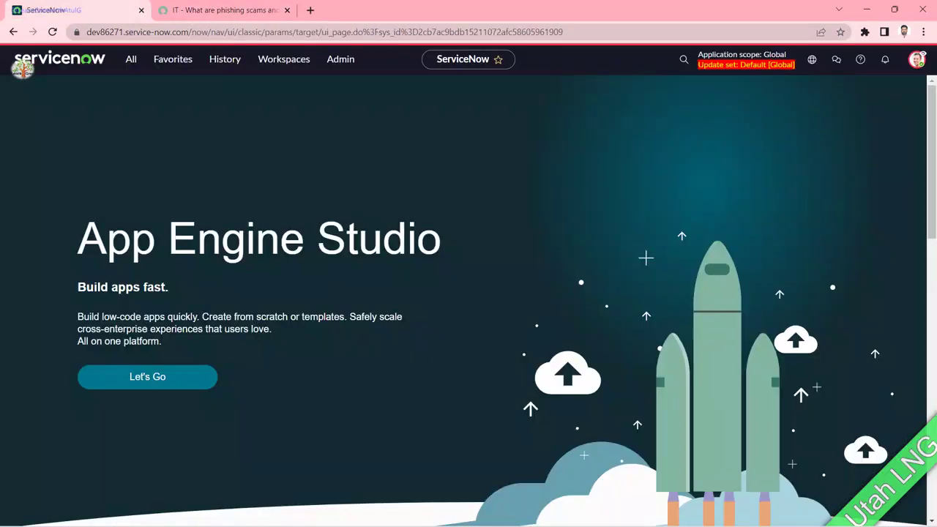
{"action": "left_click", "coordinate": [132, 58]}
{"action": "type", "text": "portal"}
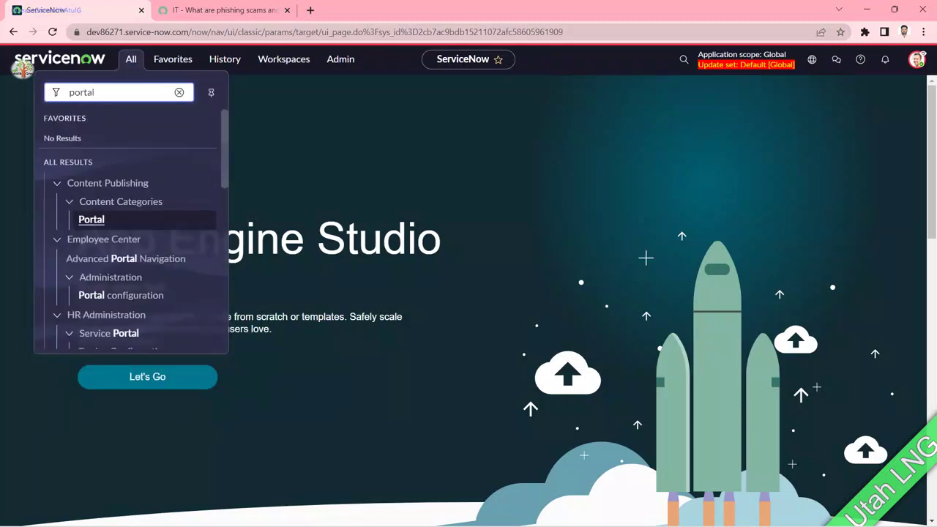
{"action": "scroll", "coordinate": [132, 298], "scroll_direction": "down", "scroll_amount": 4}
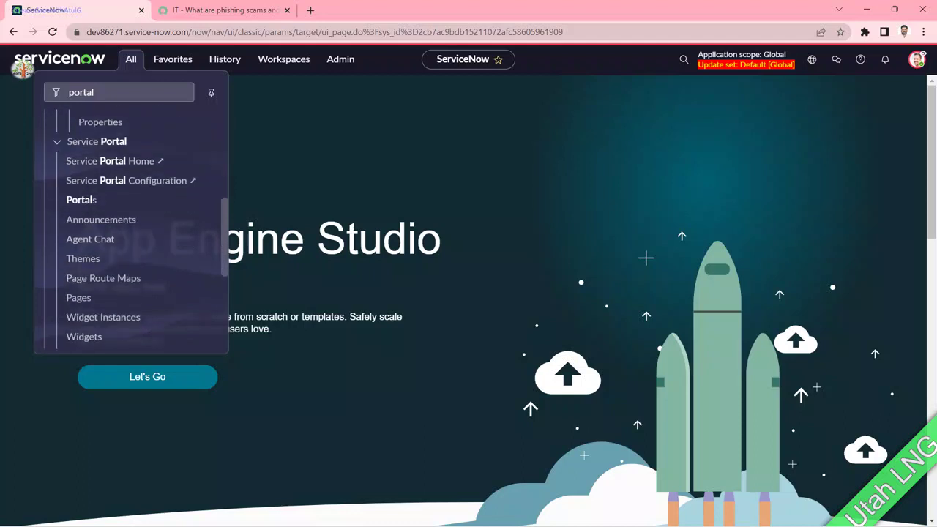
{"action": "left_click", "coordinate": [78, 298]}
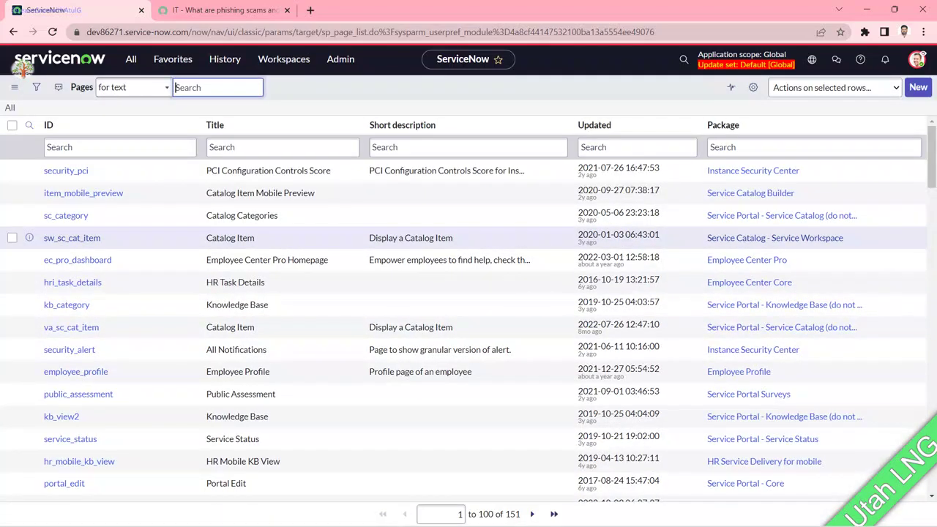
Filter the pages by ID "kb_article" and open the kb_article_view record, also in a separate tab.
{"action": "left_click", "coordinate": [120, 149]}
{"action": "type", "text": "kb"}
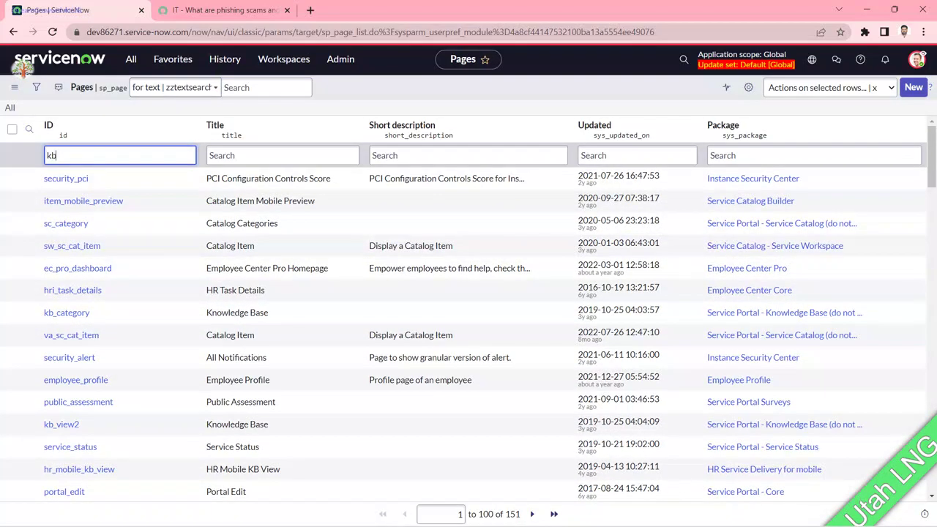
{"action": "type", "text": "_article"}
{"action": "key", "text": "Return"}
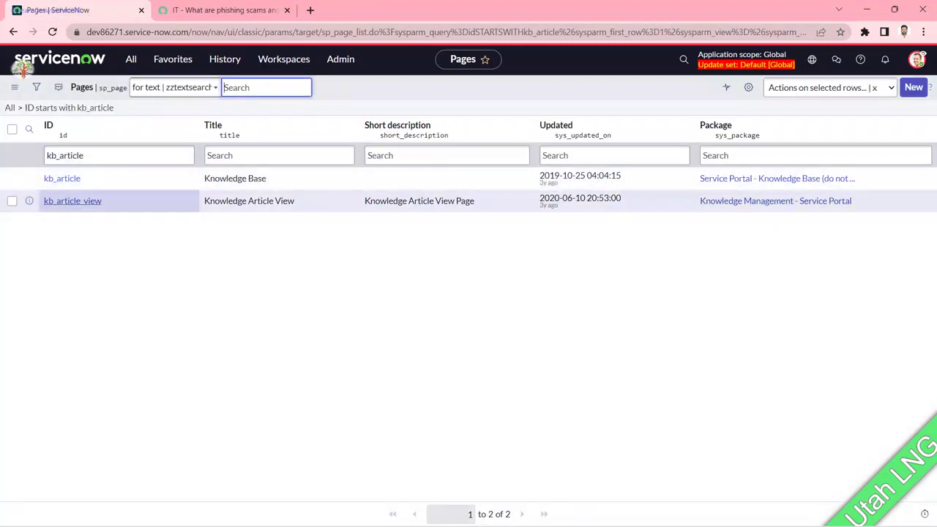
{"action": "left_click", "coordinate": [73, 201]}
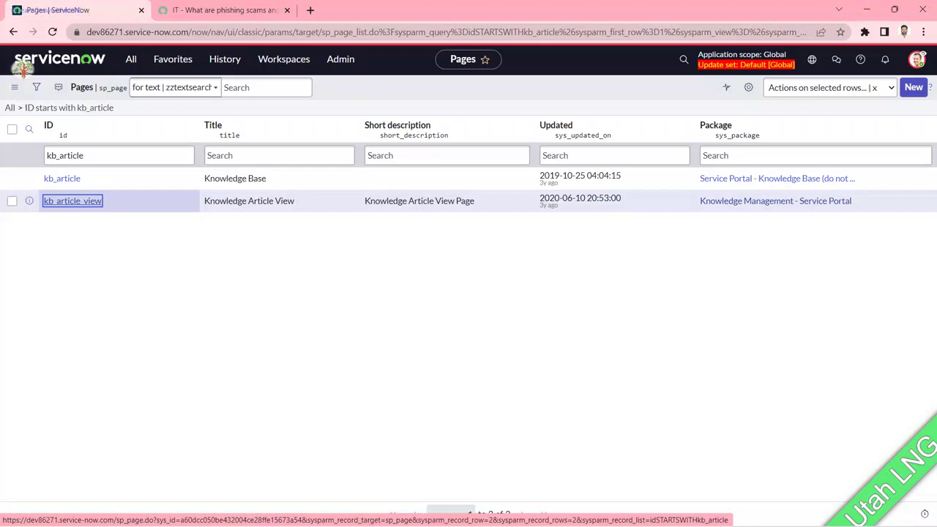
{"action": "left_click", "coordinate": [72, 201], "text": "ctrl"}
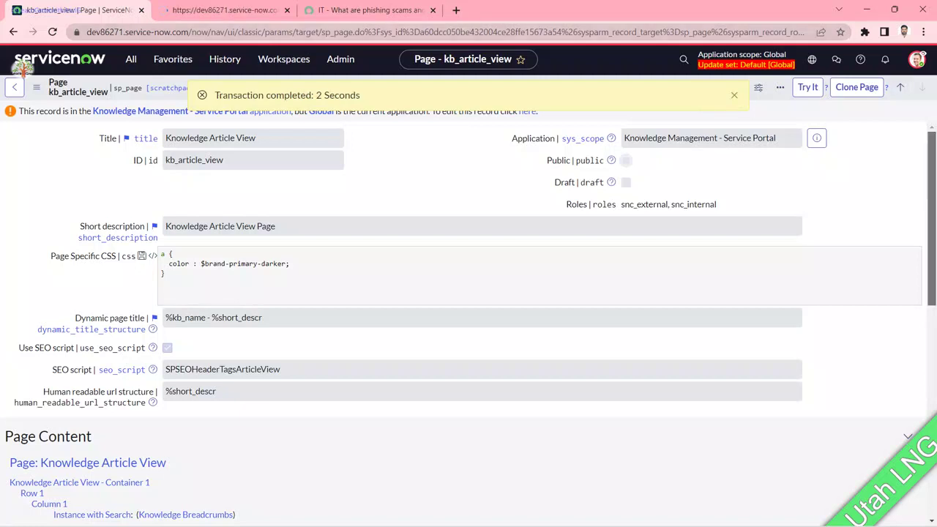
Examine the page record's Human readable url structure value and compare it with the URL of the open phishing article.
{"action": "scroll", "coordinate": [469, 322], "scroll_direction": "down", "scroll_amount": 3}
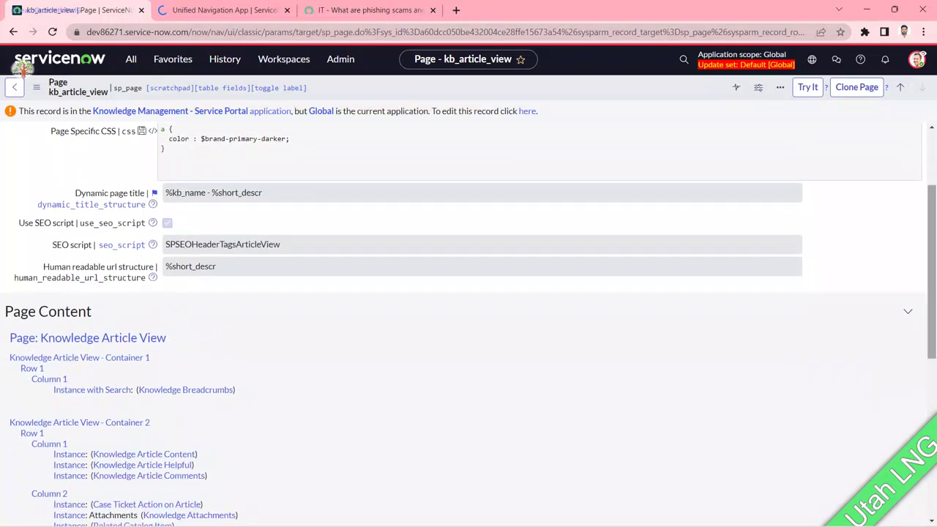
{"action": "left_click_drag", "start_coordinate": [42, 267], "coordinate": [155, 267]}
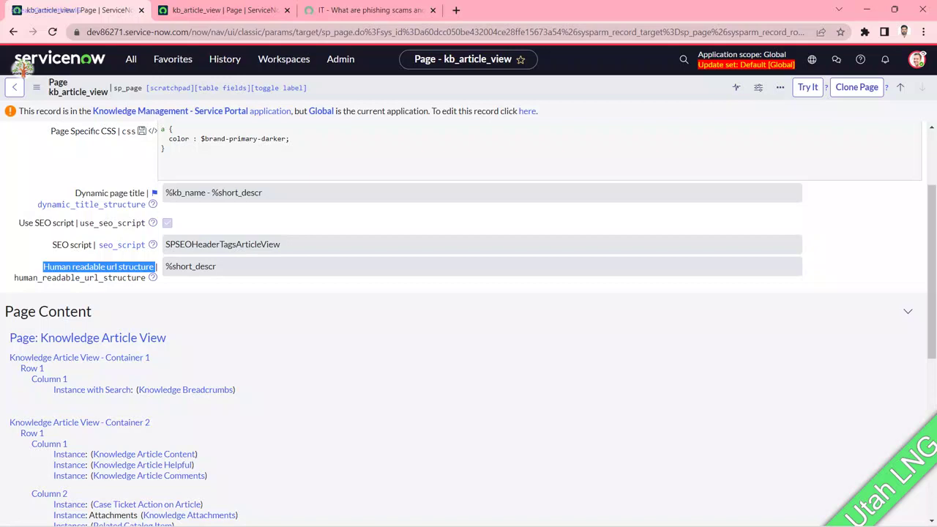
{"action": "left_click_drag", "start_coordinate": [220, 267], "coordinate": [164, 266]}
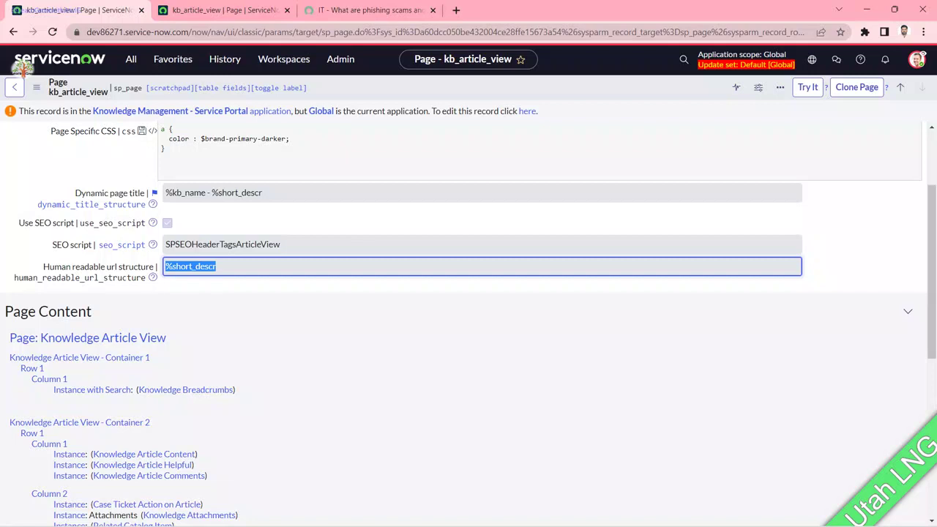
{"action": "left_click", "coordinate": [364, 9]}
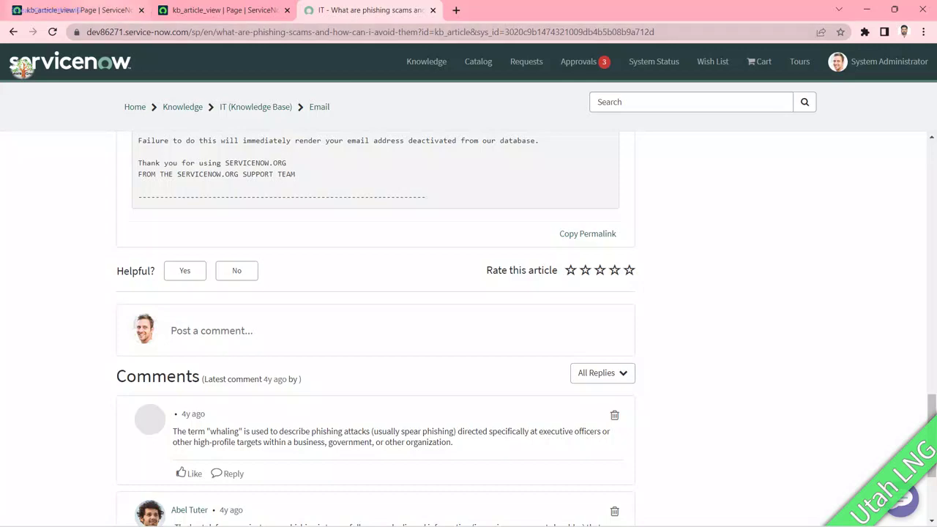
{"action": "scroll", "coordinate": [22, 68], "scroll_direction": "up", "scroll_amount": 10}
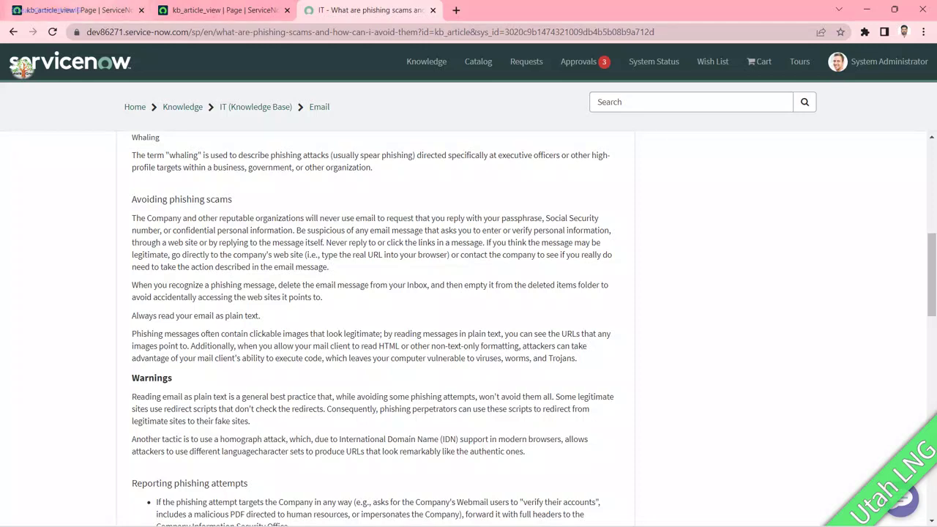
{"action": "key", "text": "ctrl+1"}
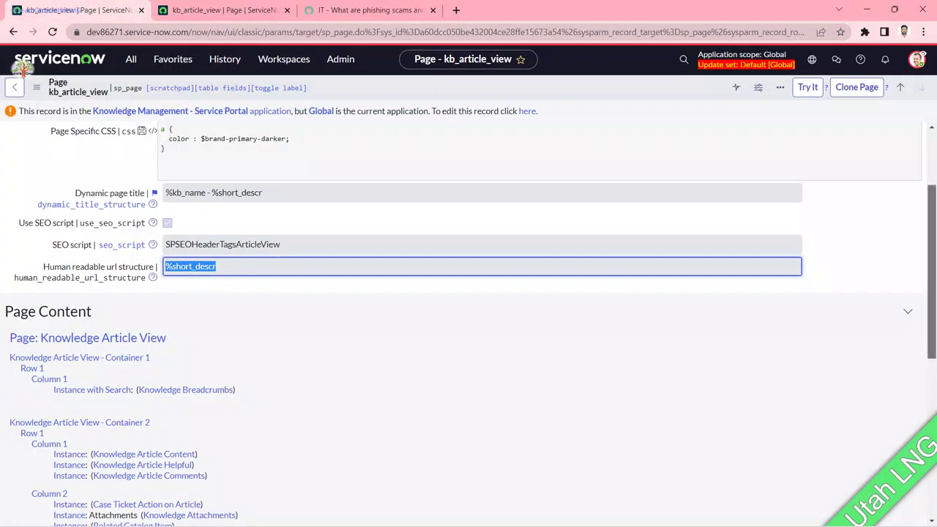
Show the page's Dynamic page variables and examine the %short_descr variable that uses sysparm_article.
{"action": "scroll", "coordinate": [22, 68], "scroll_direction": "down", "scroll_amount": 3}
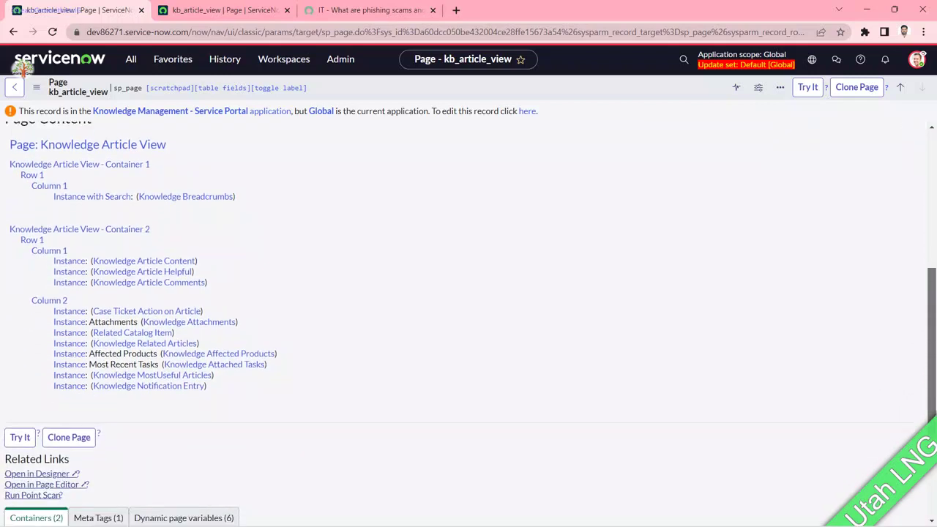
{"action": "scroll", "coordinate": [22, 69], "scroll_direction": "down", "scroll_amount": 2}
{"action": "scroll", "coordinate": [22, 68], "scroll_direction": "down", "scroll_amount": 2}
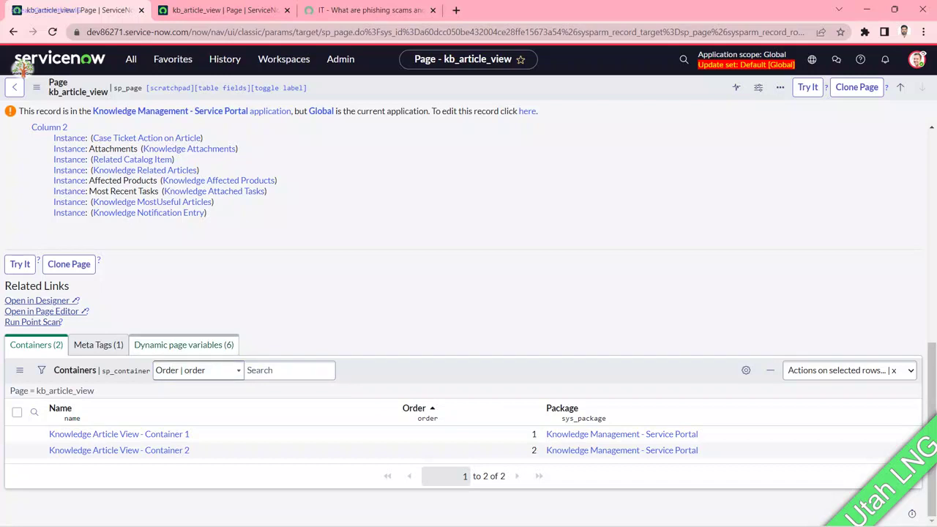
{"action": "left_click", "coordinate": [184, 345]}
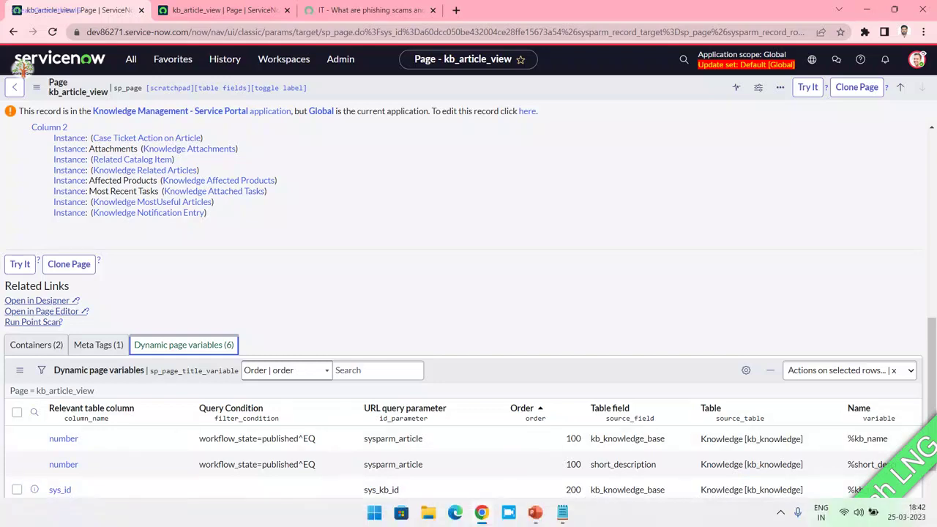
{"action": "scroll", "coordinate": [469, 325], "scroll_direction": "down", "scroll_amount": 2}
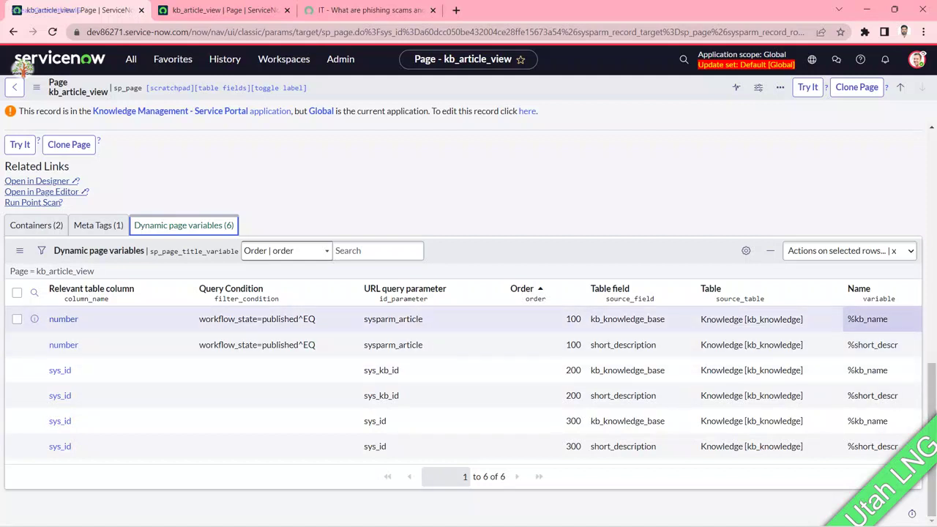
{"action": "double_click", "coordinate": [872, 345]}
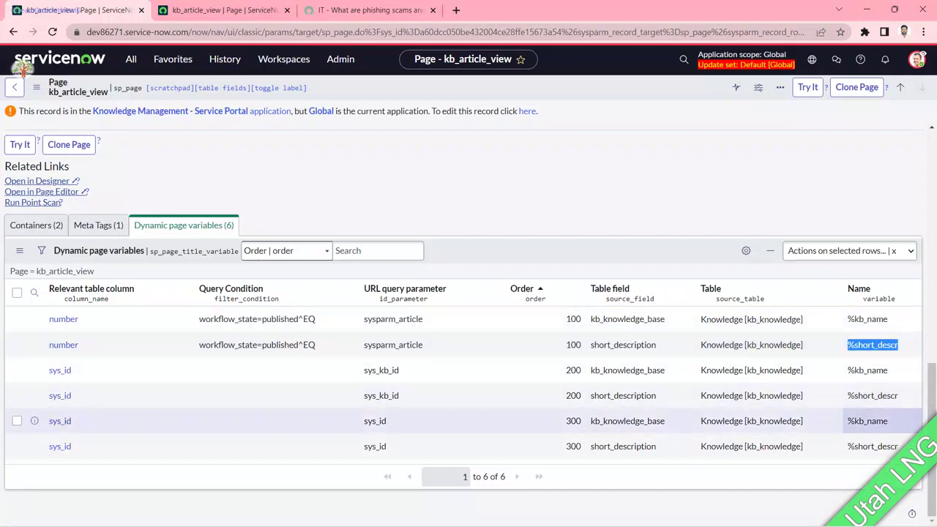
Enable editing of the kb_article_view record in its own application scope and open the %short_descr variable based on the number column.
{"action": "left_click_drag", "start_coordinate": [932, 427], "coordinate": [932, 196]}
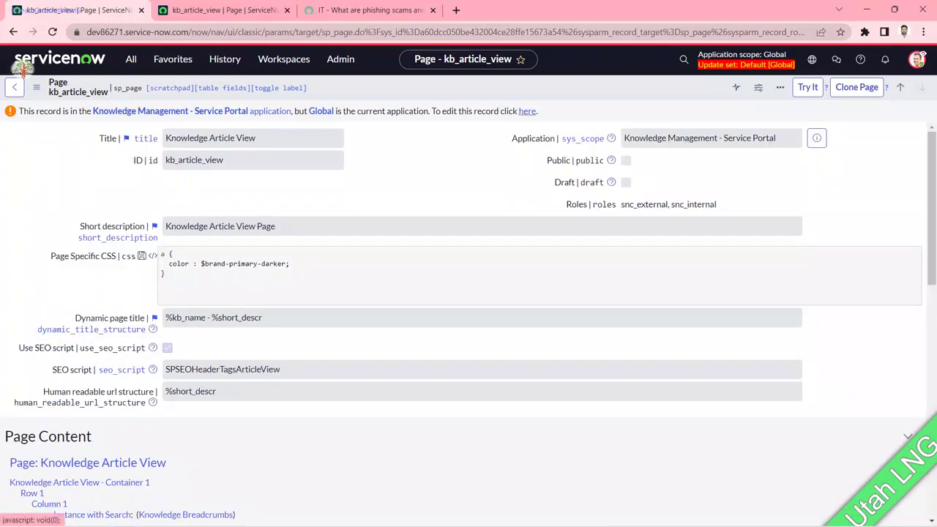
{"action": "left_click", "coordinate": [528, 111]}
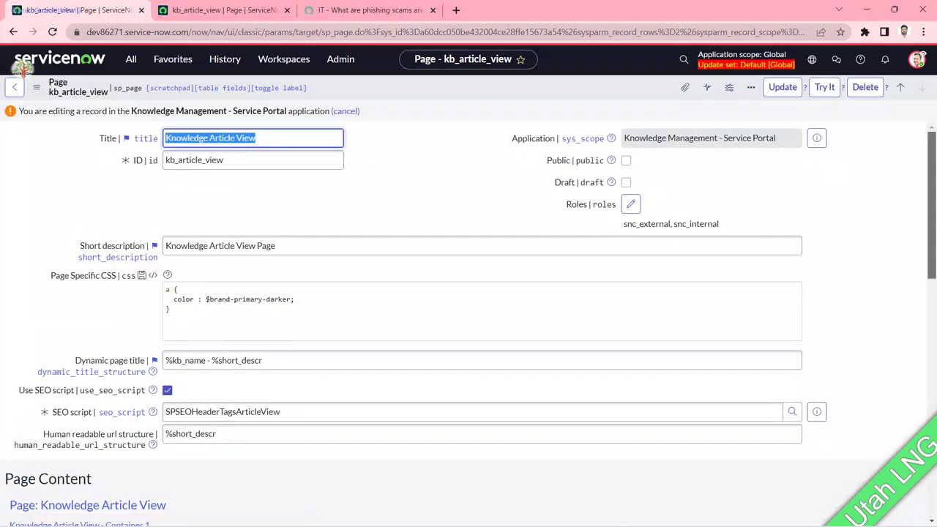
{"action": "left_click_drag", "start_coordinate": [931, 205], "coordinate": [932, 443]}
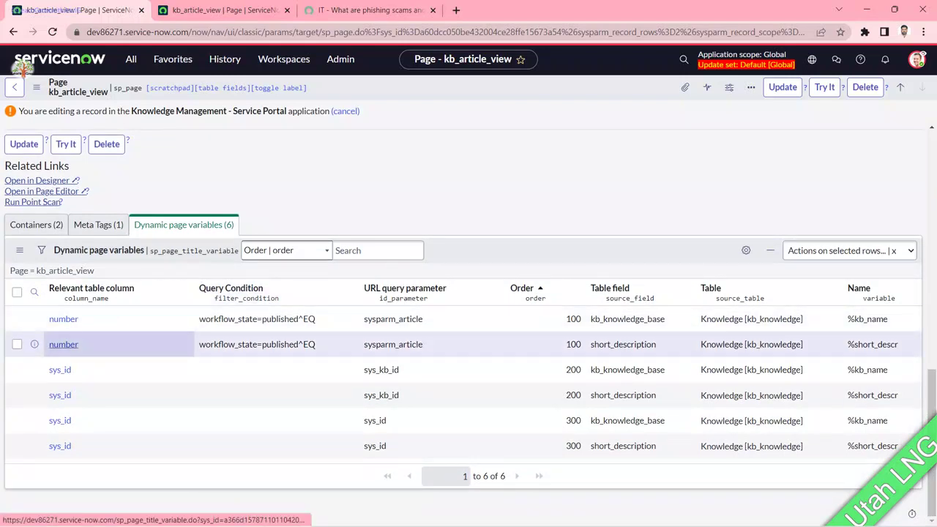
{"action": "left_click", "coordinate": [63, 344]}
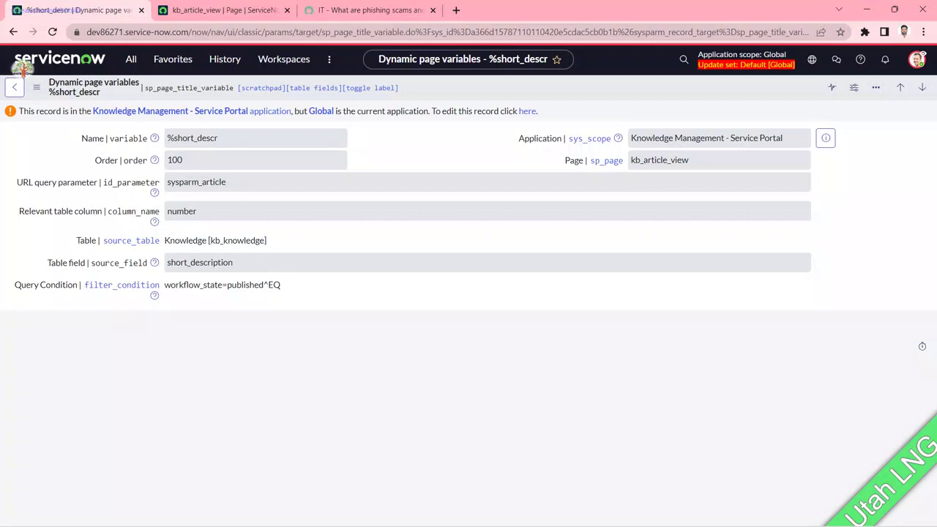
{"action": "key", "text": "alt+Tab"}
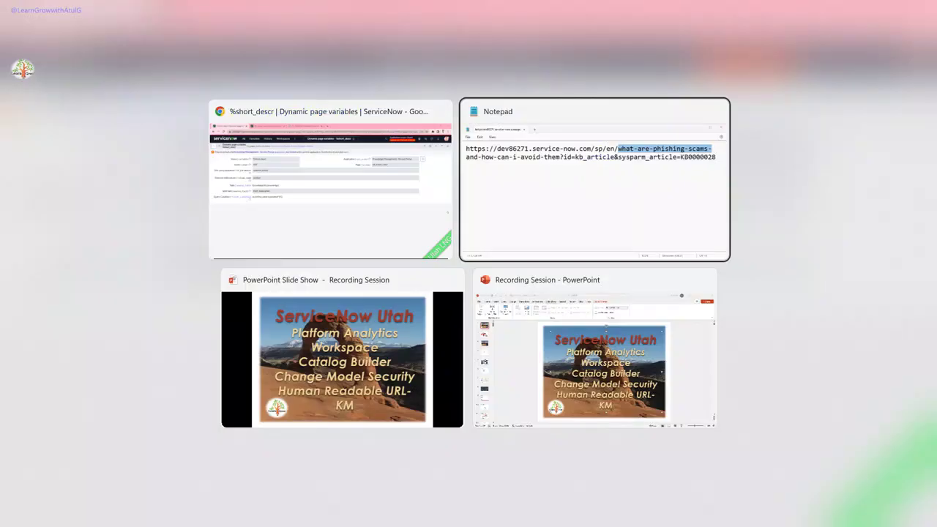
{"action": "key", "text": "alt+Tab"}
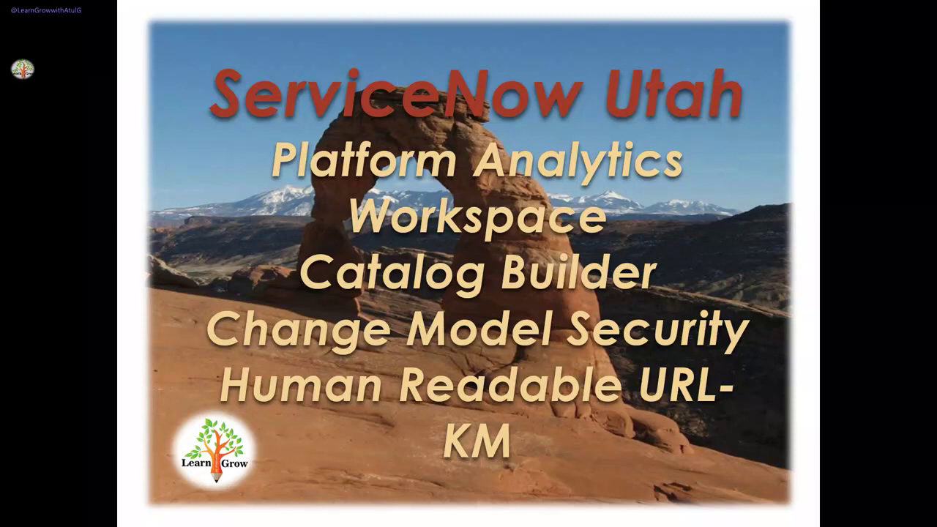
{"action": "key", "text": "alt+Tab"}
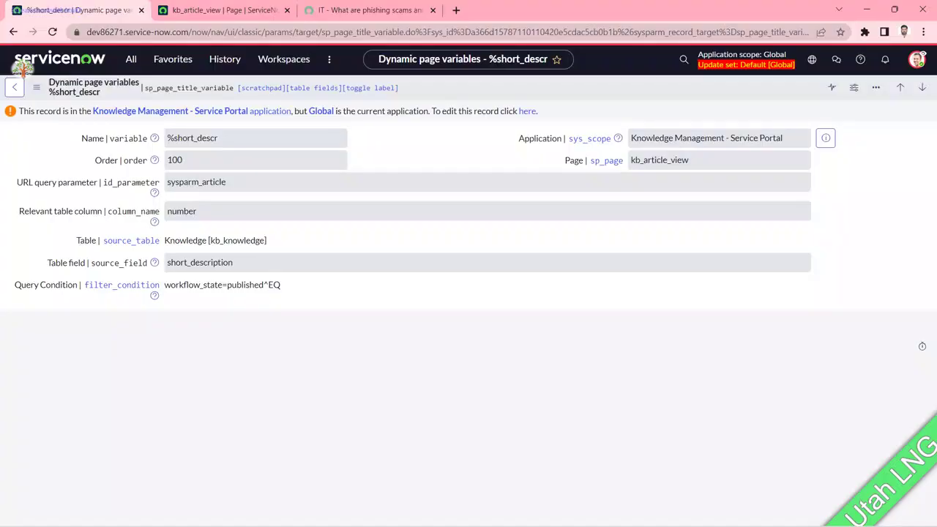
Find the Change Models list by searching for "change mo" and open the Normal change model.
{"action": "left_click", "coordinate": [131, 59]}
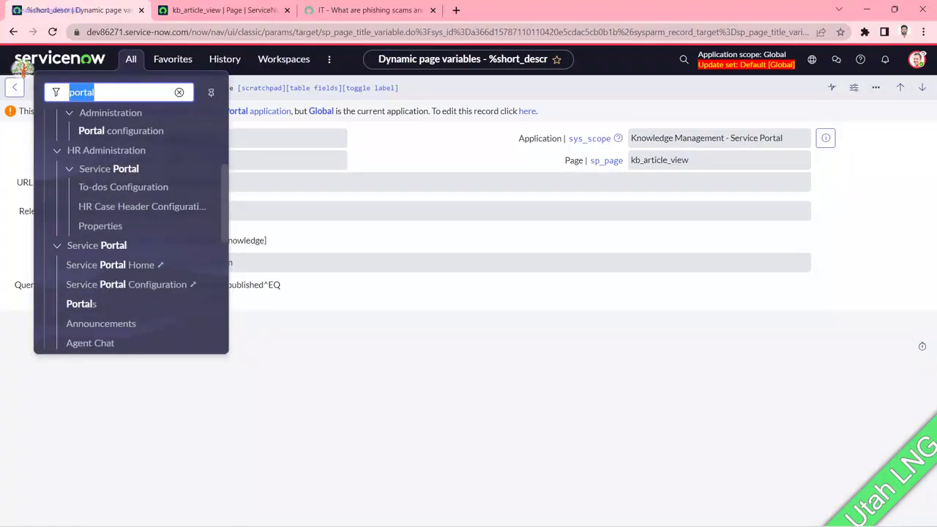
{"action": "type", "text": "change mo"}
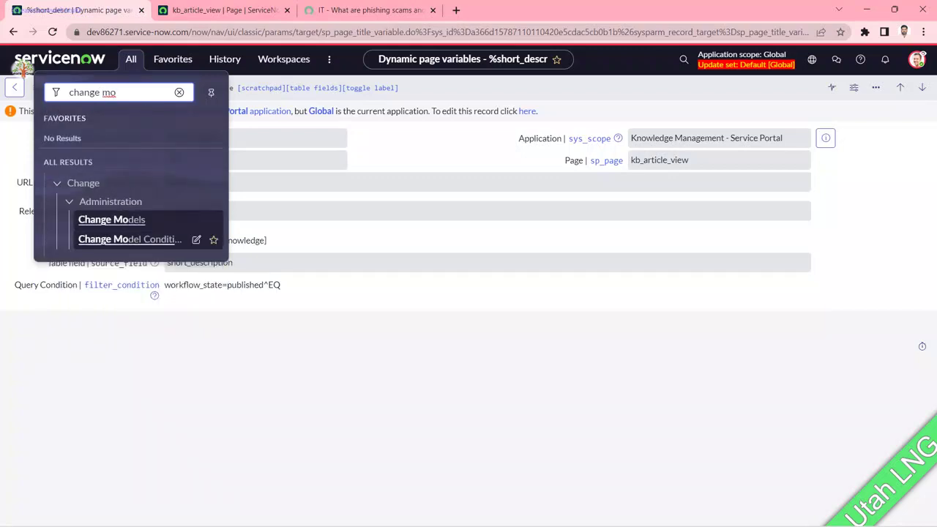
{"action": "left_click", "coordinate": [111, 220]}
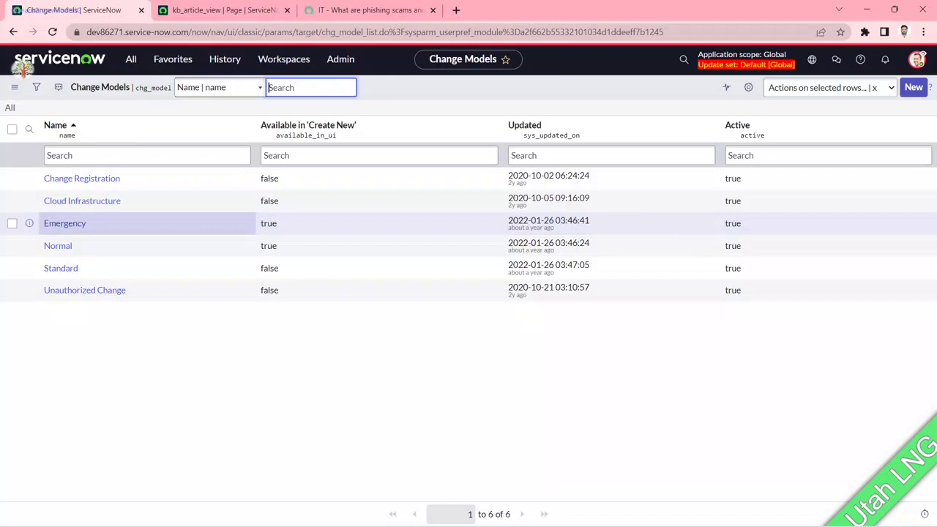
{"action": "left_click", "coordinate": [57, 245]}
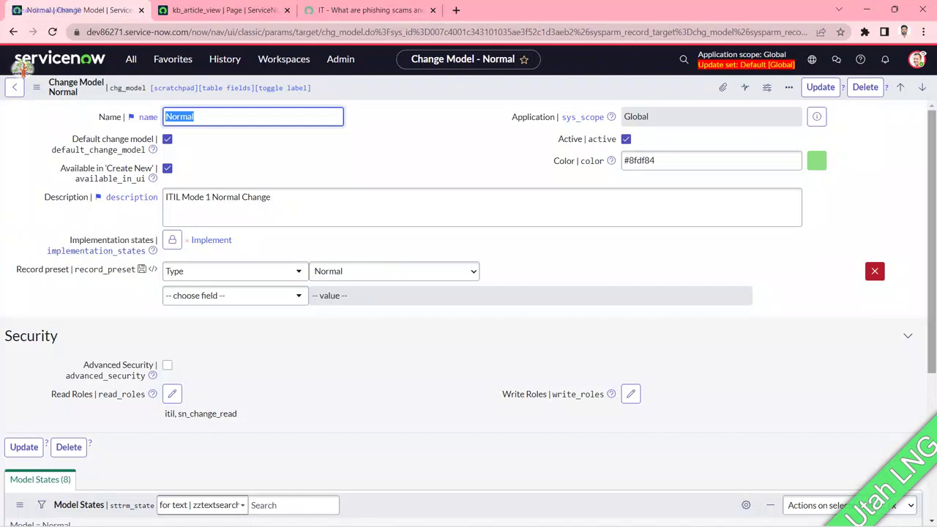
Enable Advanced Security on the Normal change model and examine its Available For, Not Available For and Can write lists.
{"action": "scroll", "coordinate": [469, 314], "scroll_direction": "down", "scroll_amount": 3}
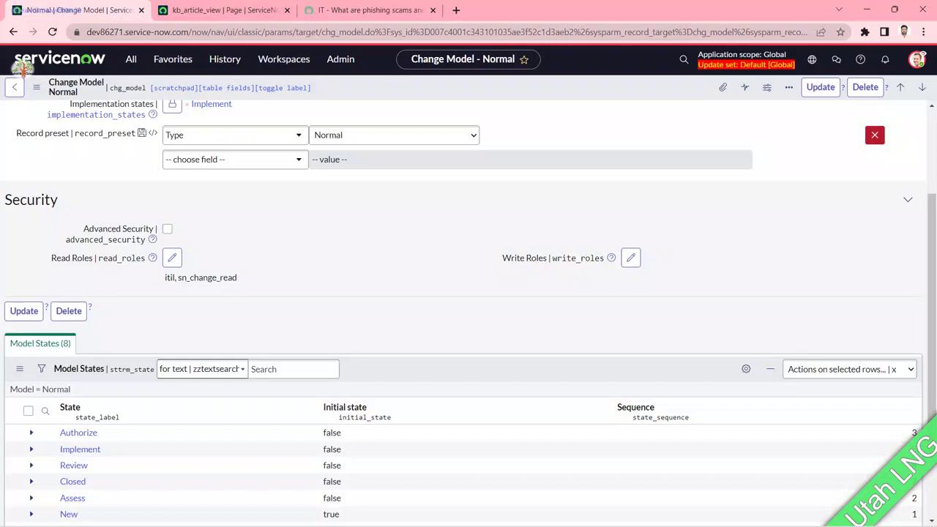
{"action": "left_click", "coordinate": [167, 229]}
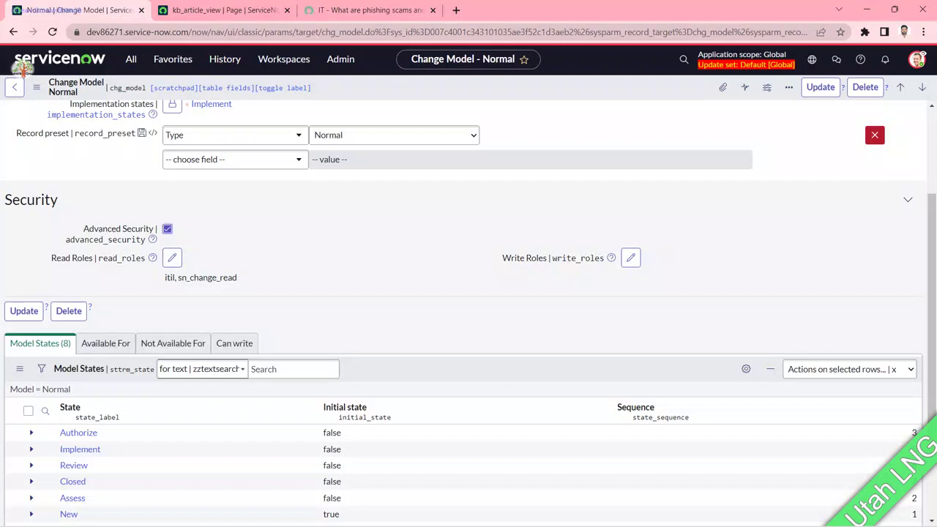
{"action": "left_click", "coordinate": [105, 343]}
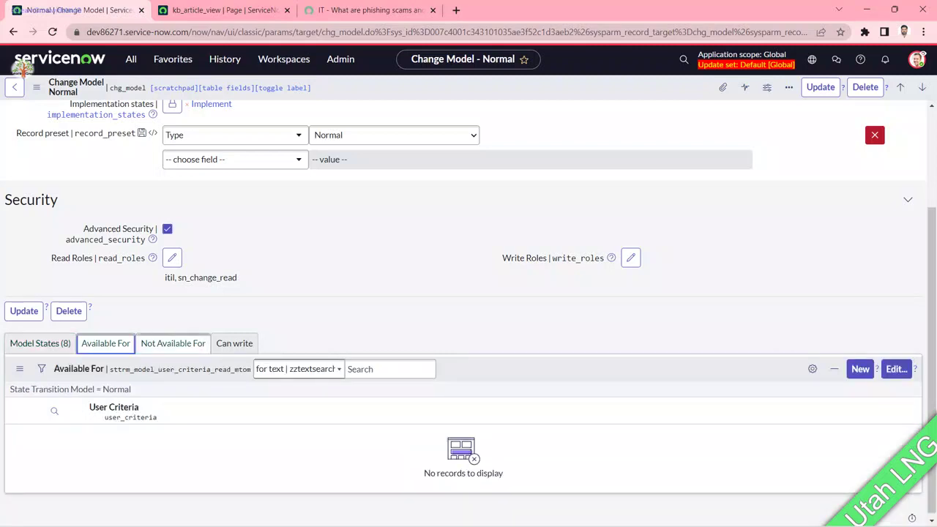
{"action": "left_click", "coordinate": [173, 344]}
{"action": "left_click", "coordinate": [234, 344]}
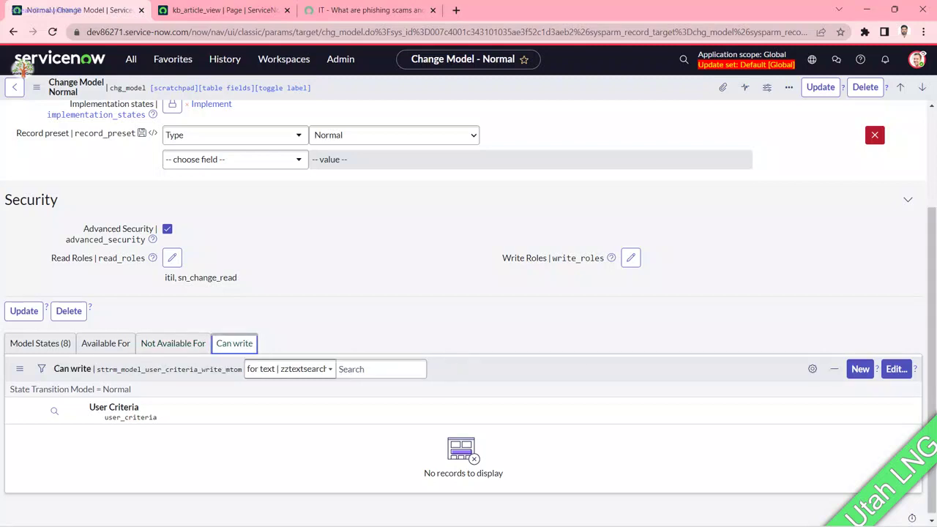
{"action": "left_click", "coordinate": [172, 343]}
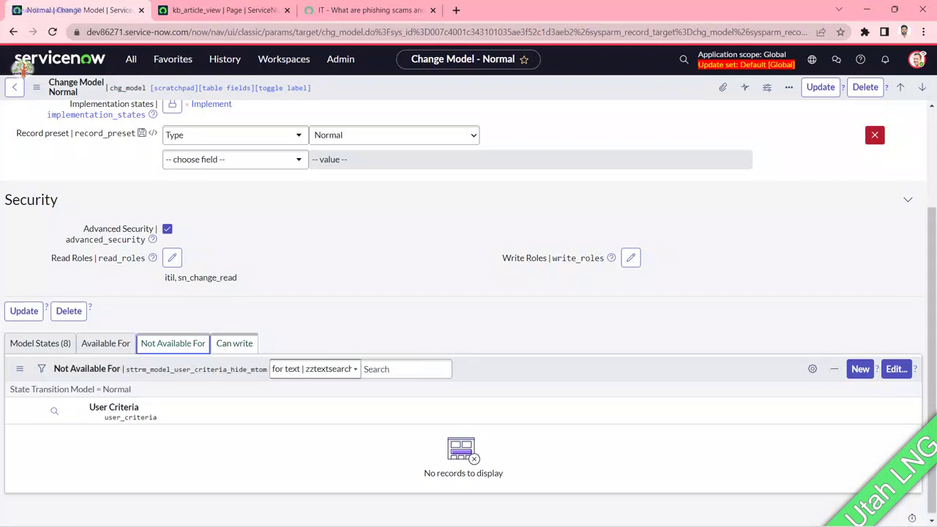
{"action": "left_click", "coordinate": [106, 344]}
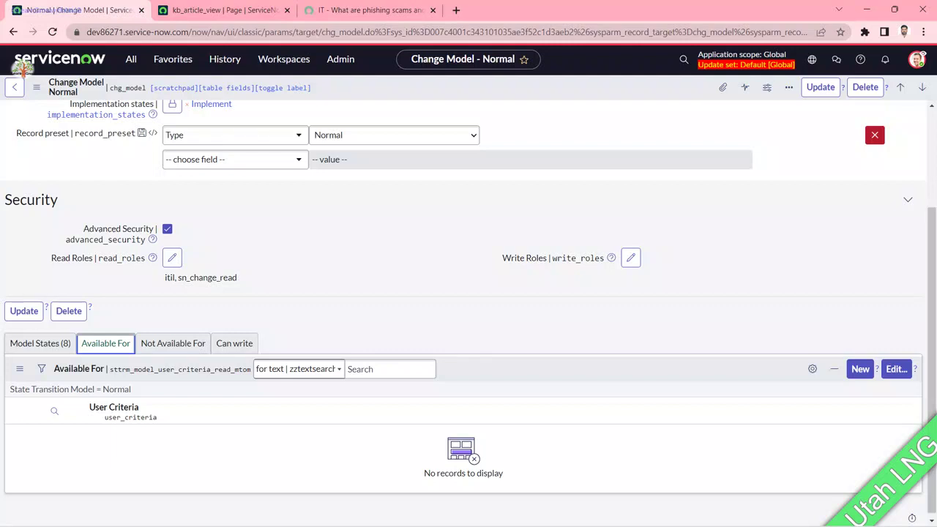
Open the User Criteria list under Change administration, leaving the change model without saving, and look through the records.
{"action": "left_click", "coordinate": [131, 60]}
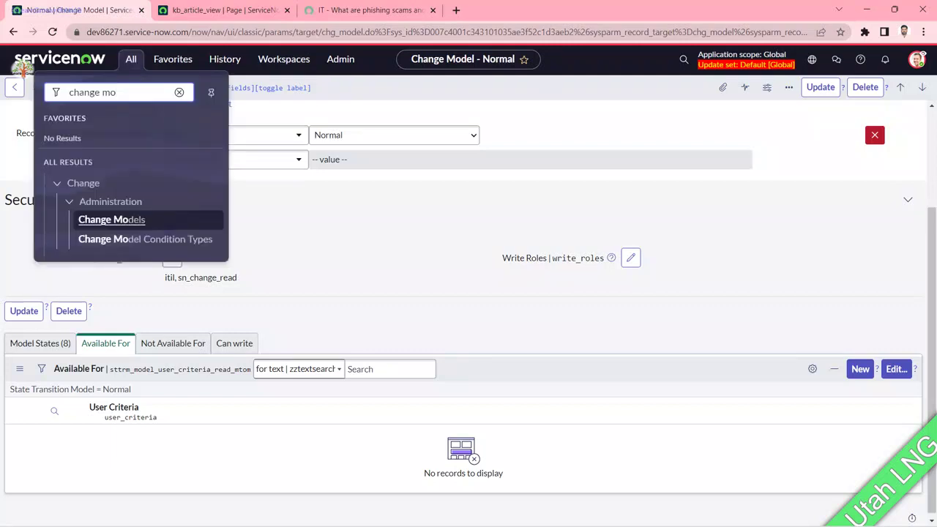
{"action": "type", "text": "user c"}
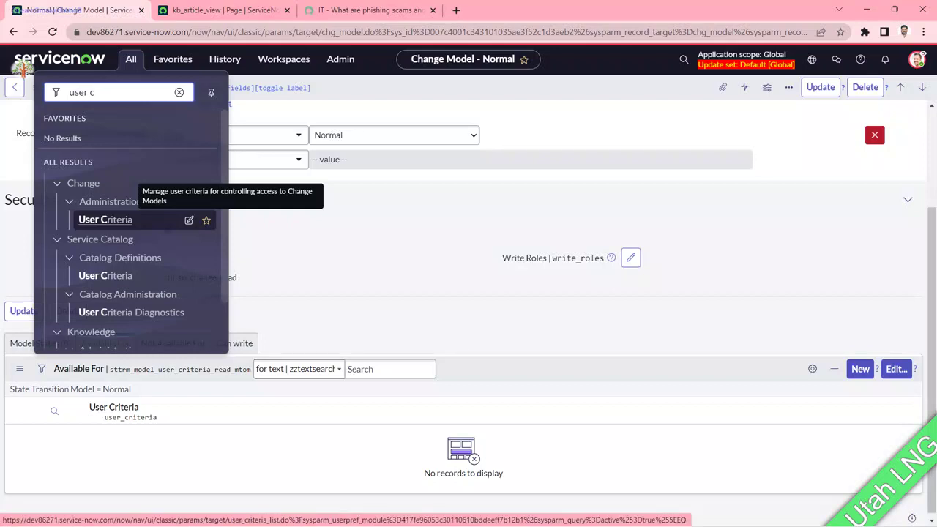
{"action": "left_click", "coordinate": [105, 220]}
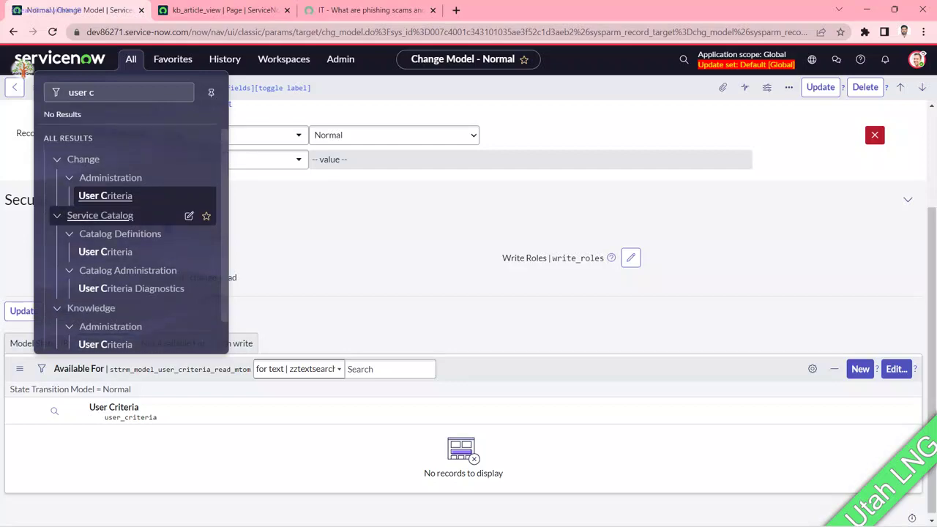
{"action": "left_click", "coordinate": [104, 194]}
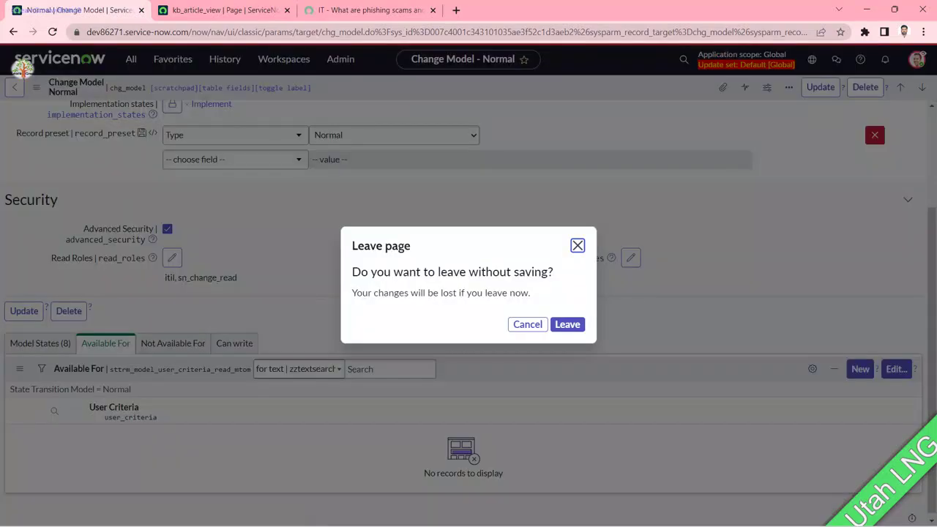
{"action": "left_click", "coordinate": [568, 324]}
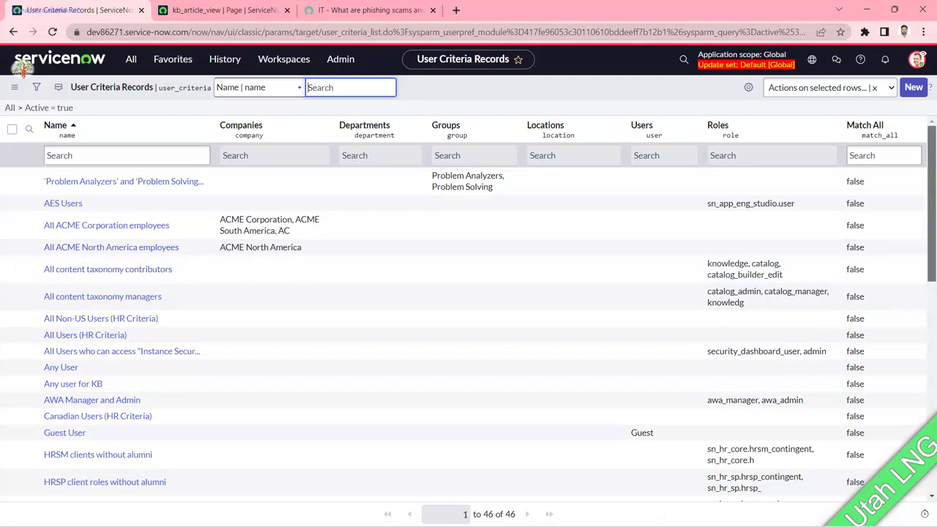
{"action": "scroll", "coordinate": [469, 315], "scroll_direction": "down", "scroll_amount": 3}
{"action": "scroll", "coordinate": [468, 322], "scroll_direction": "down", "scroll_amount": 5}
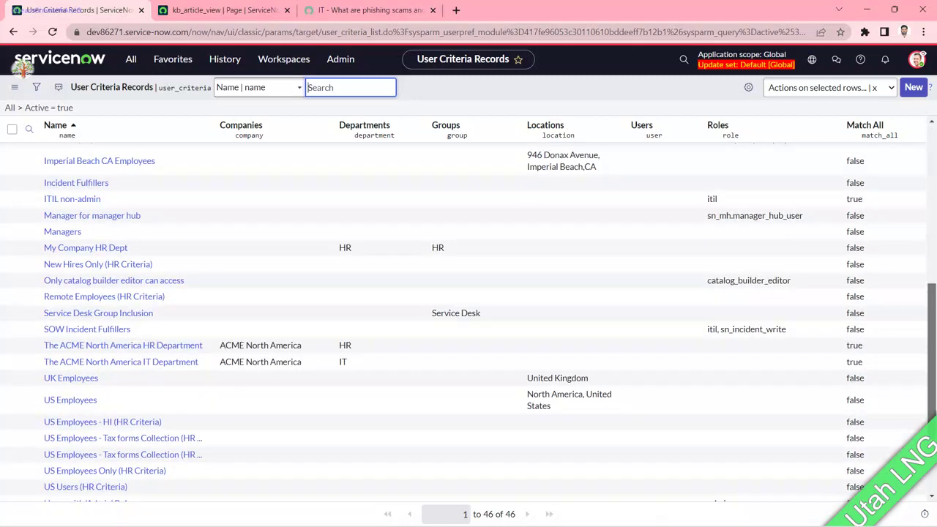
{"action": "scroll", "coordinate": [469, 322], "scroll_direction": "up", "scroll_amount": 10}
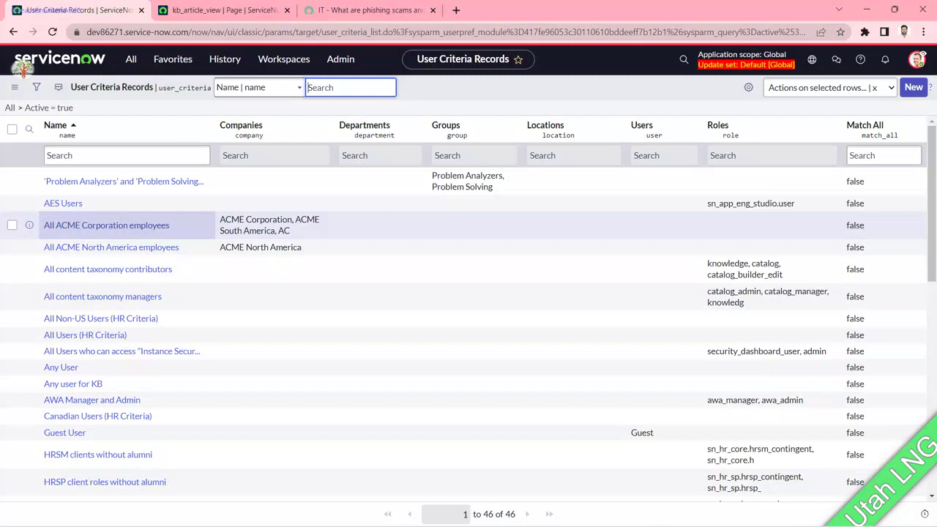
{"action": "key", "text": "alt+Tab"}
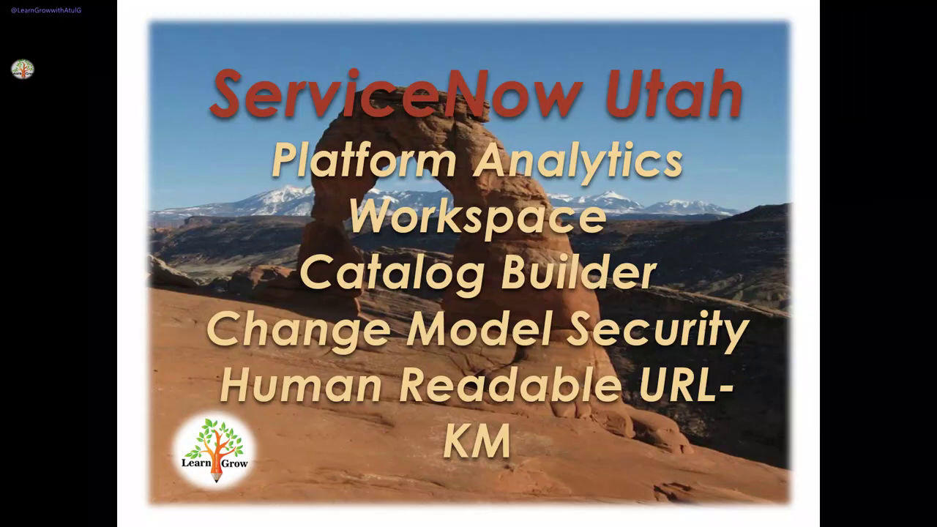
{"action": "key", "text": "alt+Tab"}
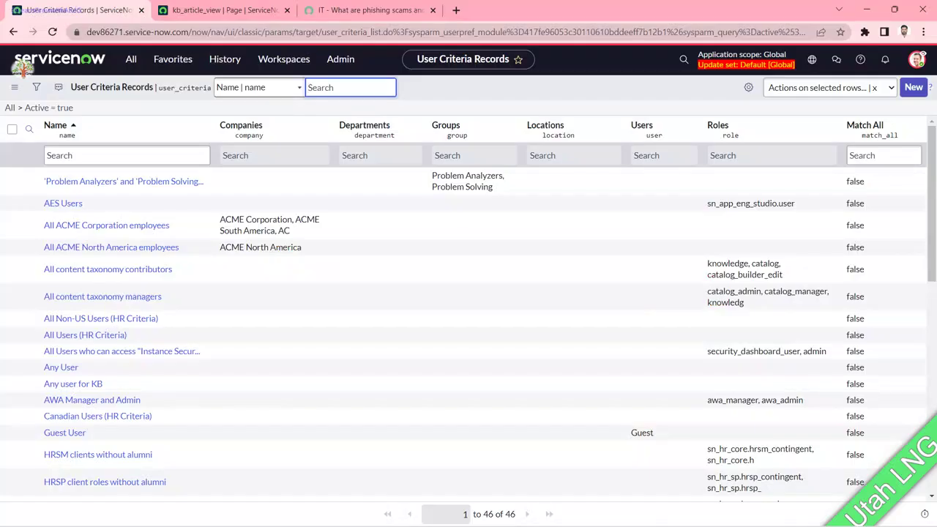
Open Catalog Builder and look over its dashboard, including the recently updated items and the creation options.
{"action": "key", "text": "ctrl+alt+m"}
{"action": "type", "text": "user c"}
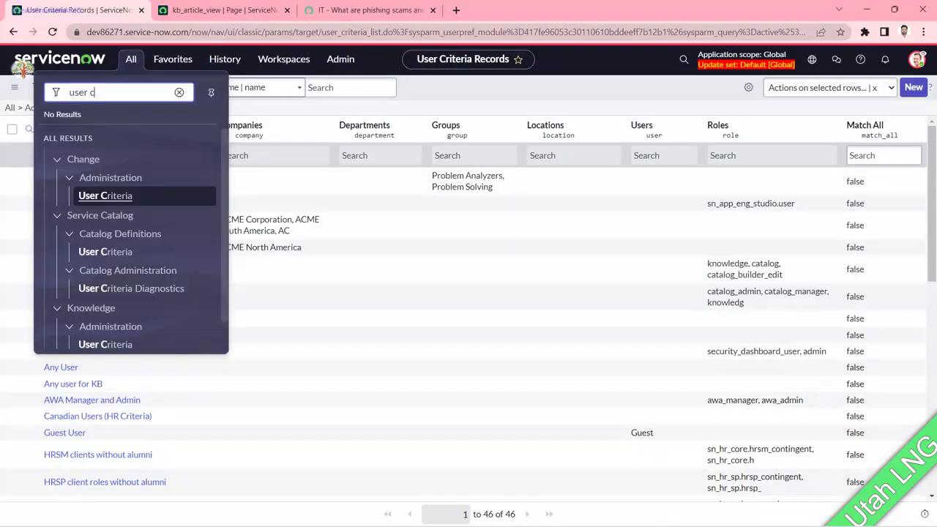
{"action": "key", "text": "ctrl+a"}
{"action": "type", "text": "catalo"}
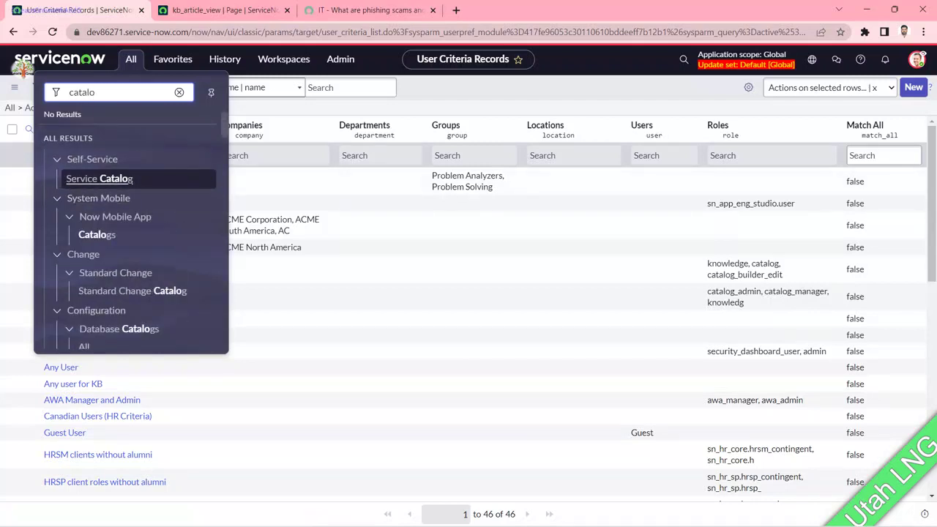
{"action": "type", "text": "g bui"}
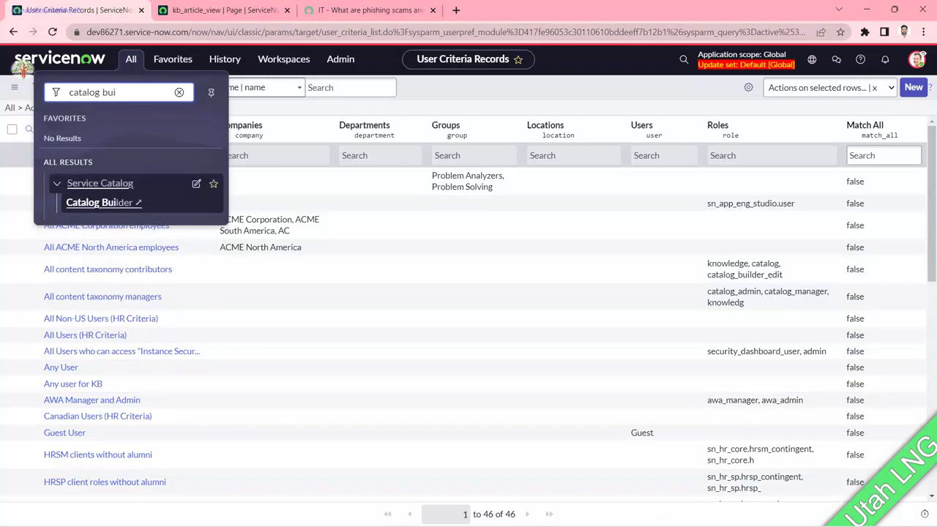
{"action": "key", "text": "Return"}
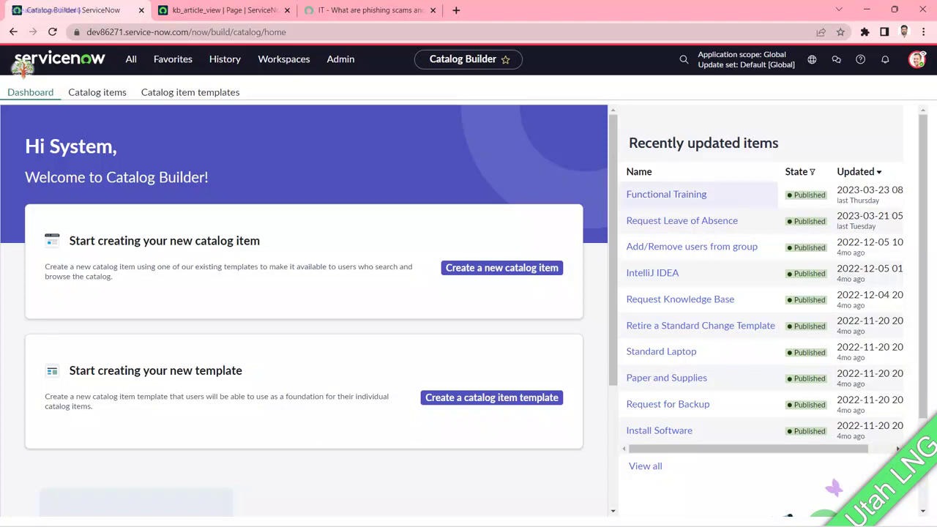
{"action": "scroll", "coordinate": [732, 307], "scroll_direction": "down", "scroll_amount": 3}
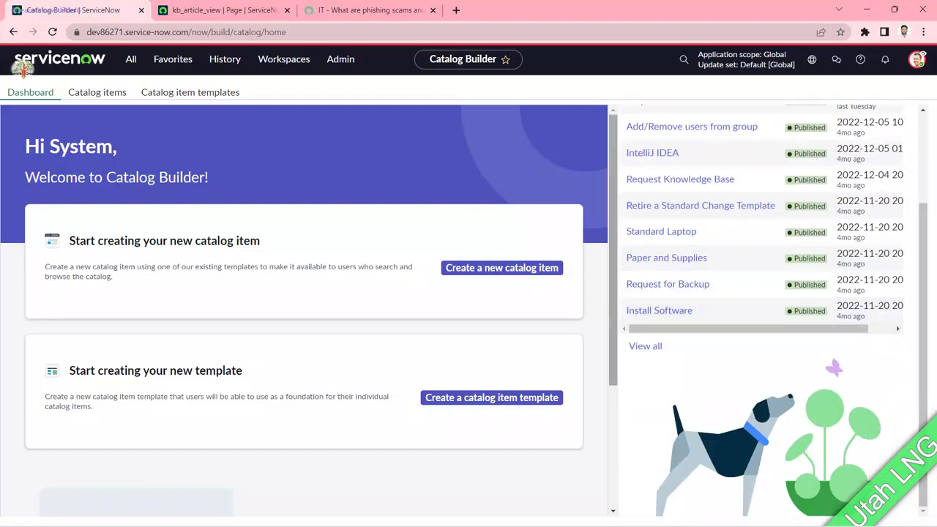
{"action": "scroll", "coordinate": [303, 308], "scroll_direction": "down", "scroll_amount": 3}
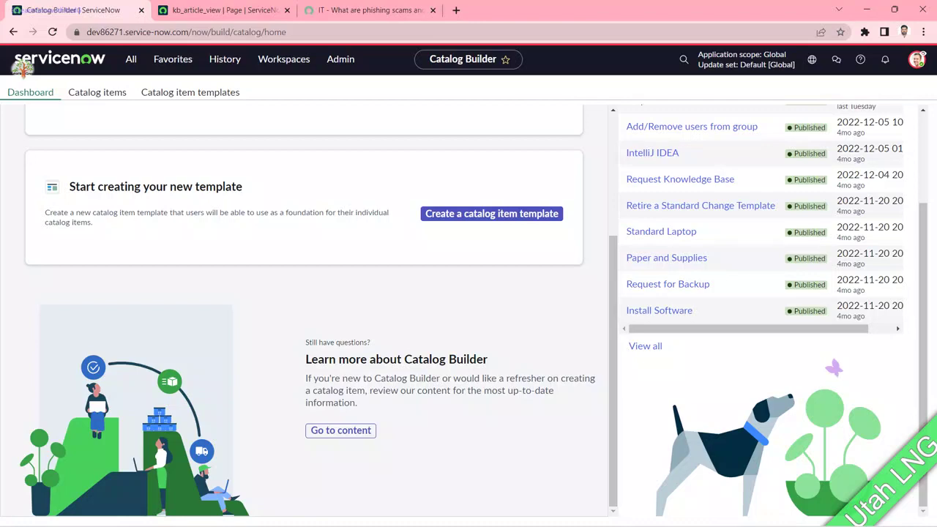
{"action": "scroll", "coordinate": [304, 307], "scroll_direction": "up", "scroll_amount": 3}
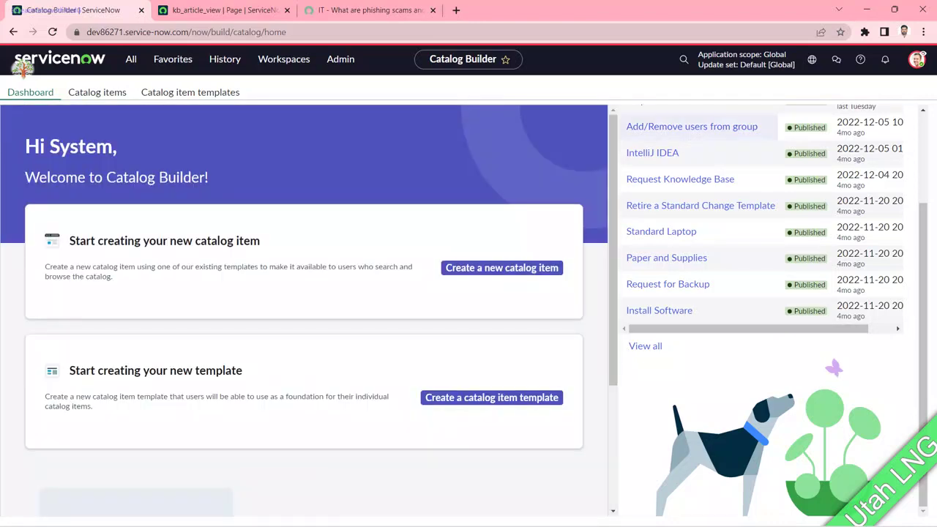
Show the catalog items and examine the Request Leave of Absence item's details, destination, location, questions and settings.
{"action": "left_click", "coordinate": [97, 92]}
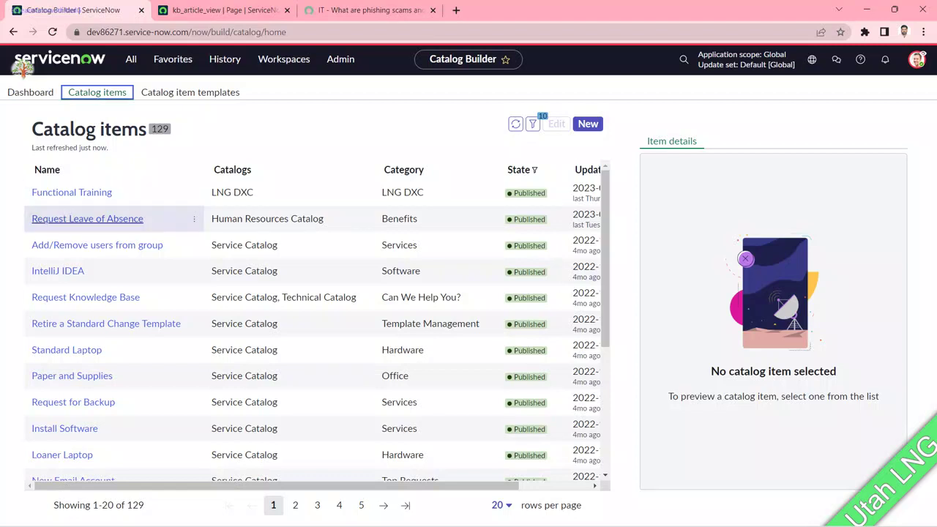
{"action": "left_click", "coordinate": [88, 218]}
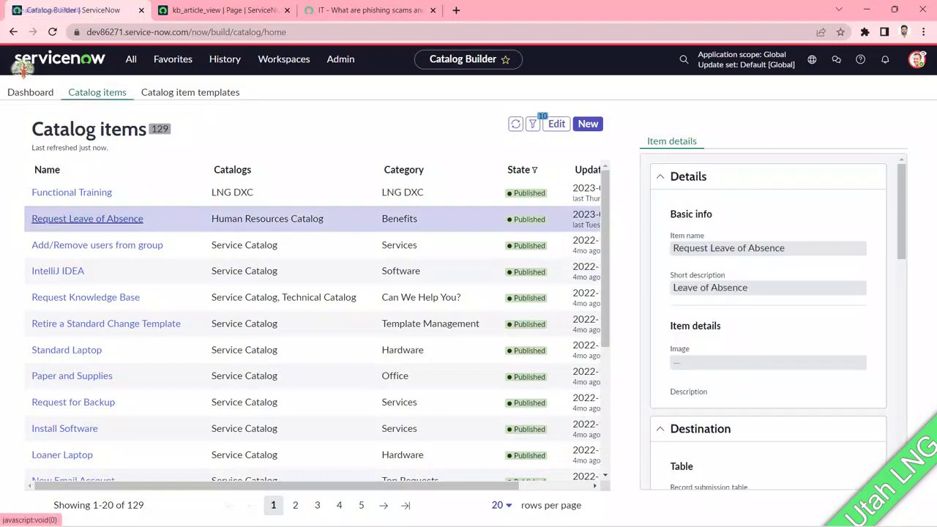
{"action": "scroll", "coordinate": [769, 322], "scroll_direction": "down", "scroll_amount": 5}
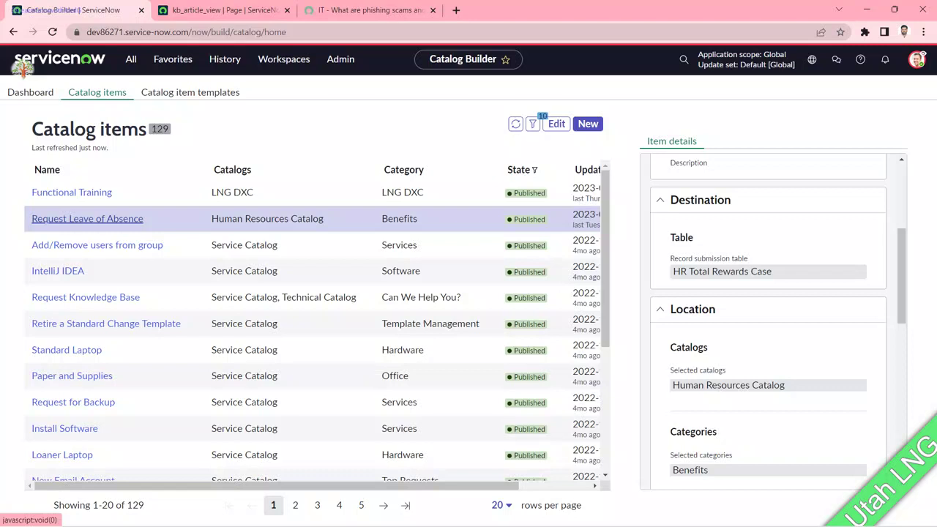
{"action": "scroll", "coordinate": [769, 322], "scroll_direction": "down", "scroll_amount": 8}
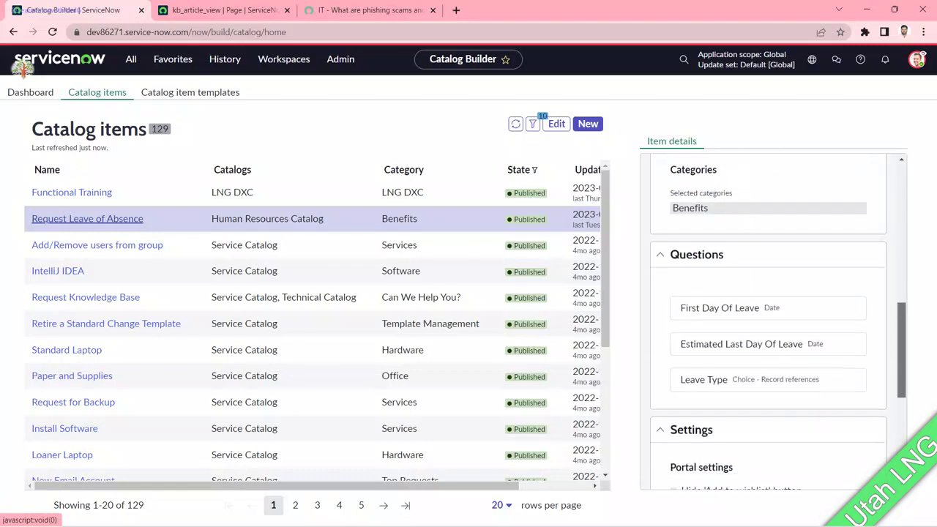
{"action": "left_click_drag", "start_coordinate": [902, 421], "coordinate": [902, 210]}
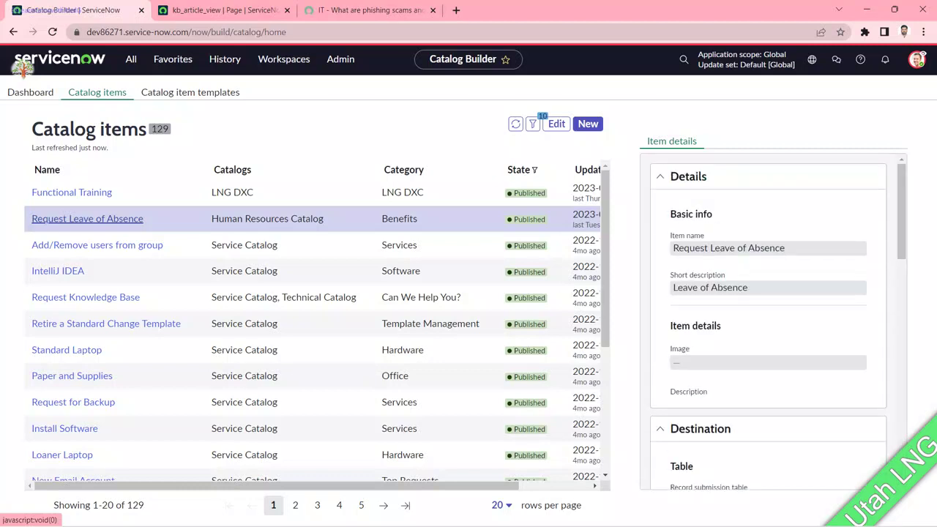
Show the catalog item templates and preview the AES App Intake Template's details.
{"action": "left_click", "coordinate": [190, 92]}
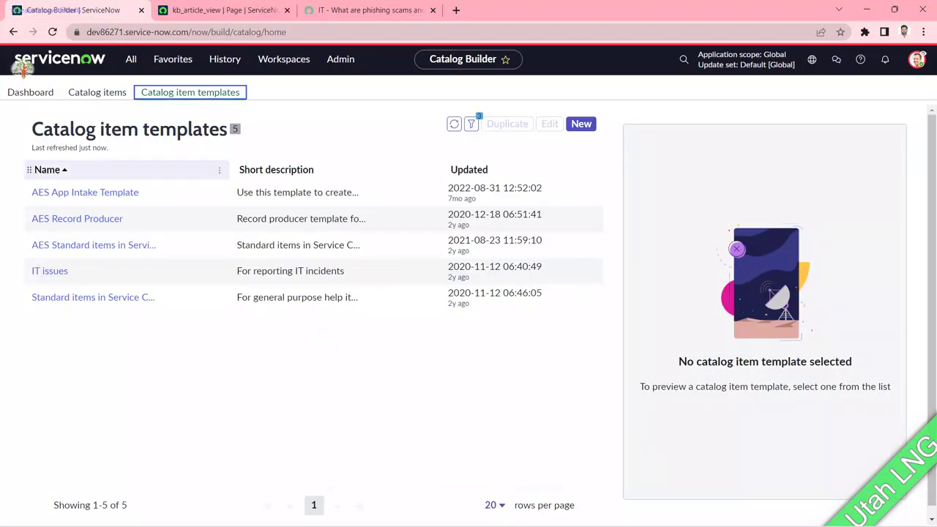
{"action": "left_click", "coordinate": [85, 192]}
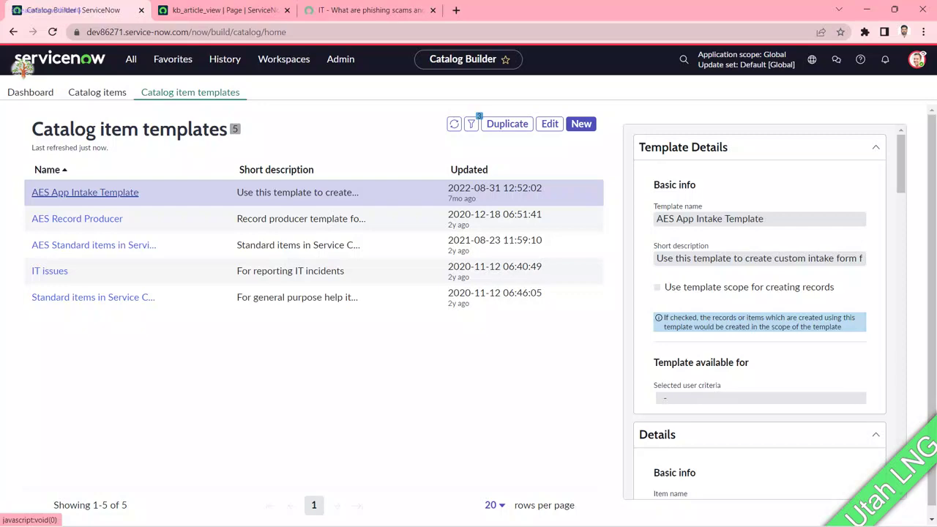
{"action": "key", "text": "alt+Tab"}
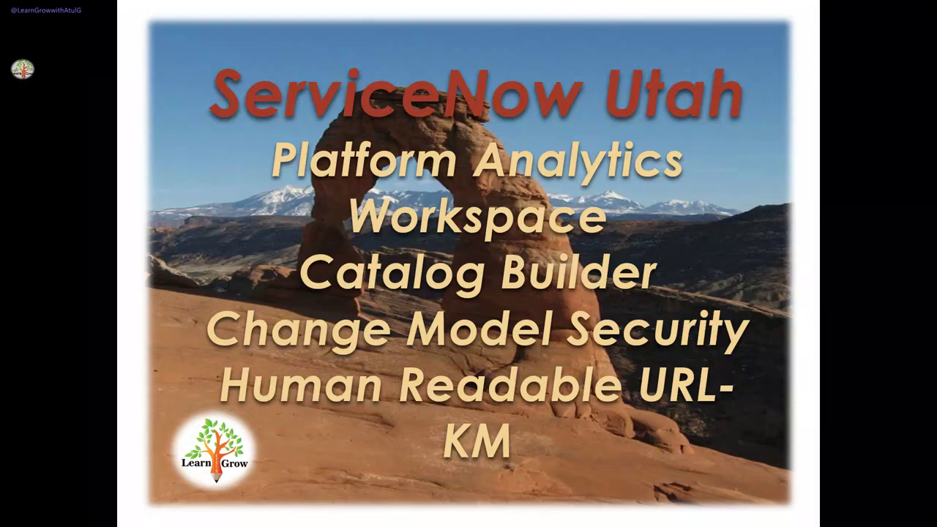
{"action": "key", "text": "alt+Tab"}
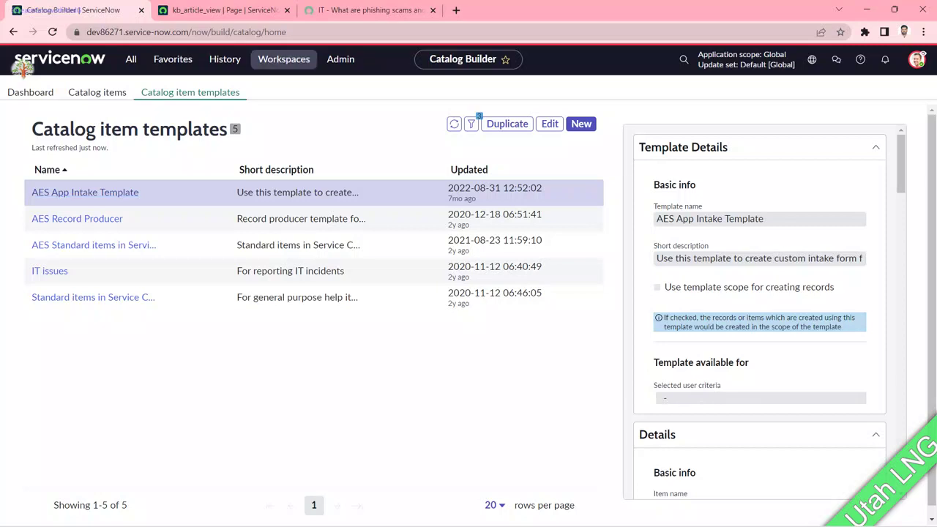
Open the Platform Analytics Workspace and look through its home page, dashboards, data visualizations and KPIs.
{"action": "left_click", "coordinate": [283, 59]}
{"action": "left_click", "coordinate": [262, 178]}
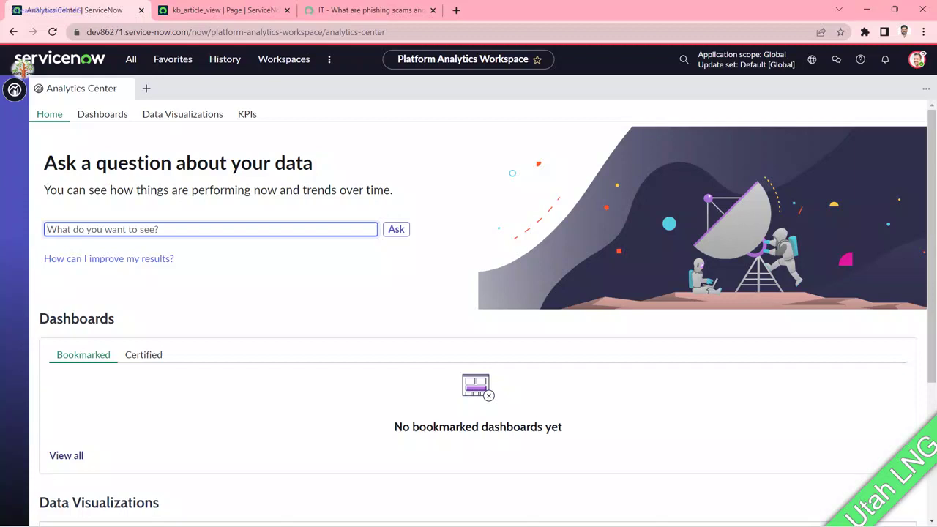
{"action": "left_click", "coordinate": [102, 114]}
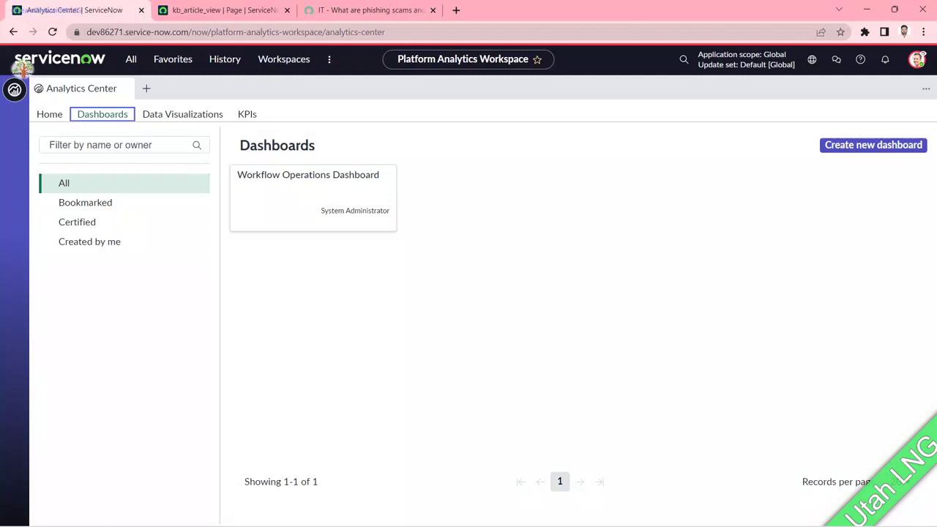
{"action": "left_click", "coordinate": [182, 115]}
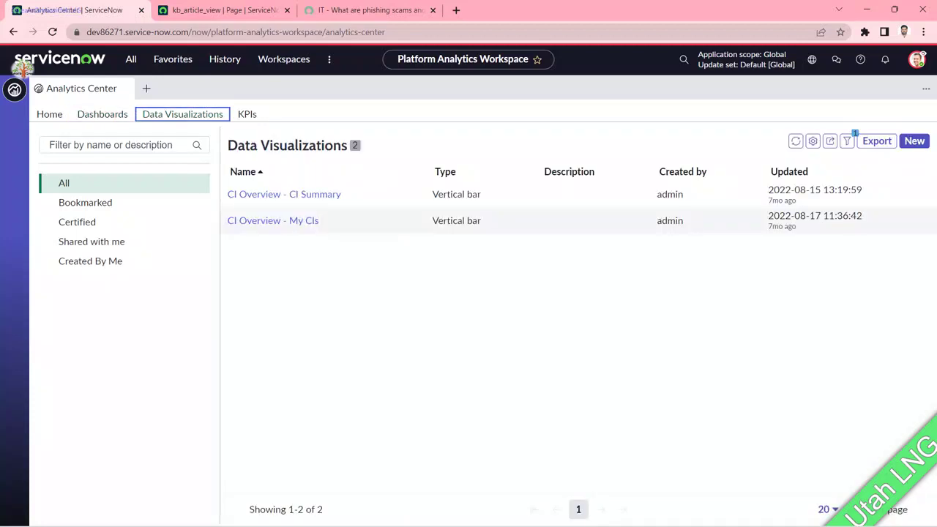
{"action": "left_click", "coordinate": [247, 115]}
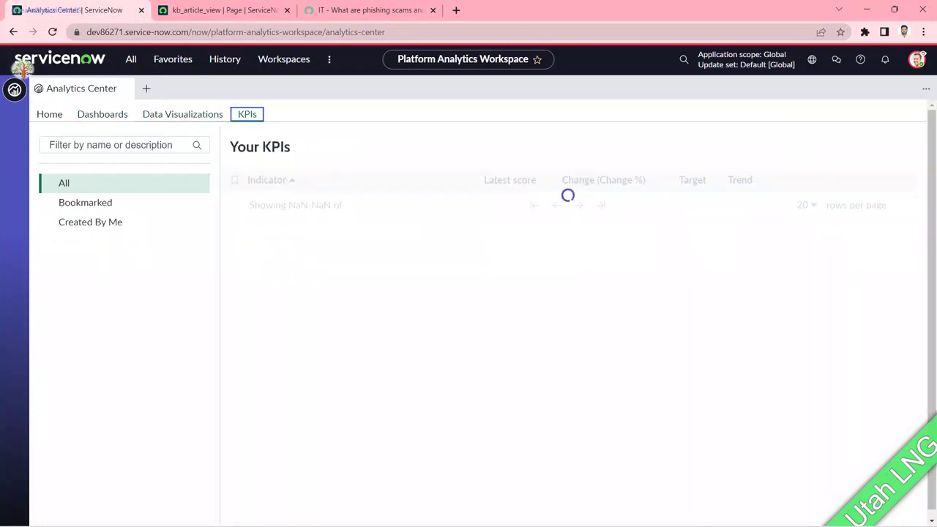
Open the Workflow Operations Dashboard and examine its running workflow contexts and the workflow charts by state and creator.
{"action": "left_click", "coordinate": [103, 114]}
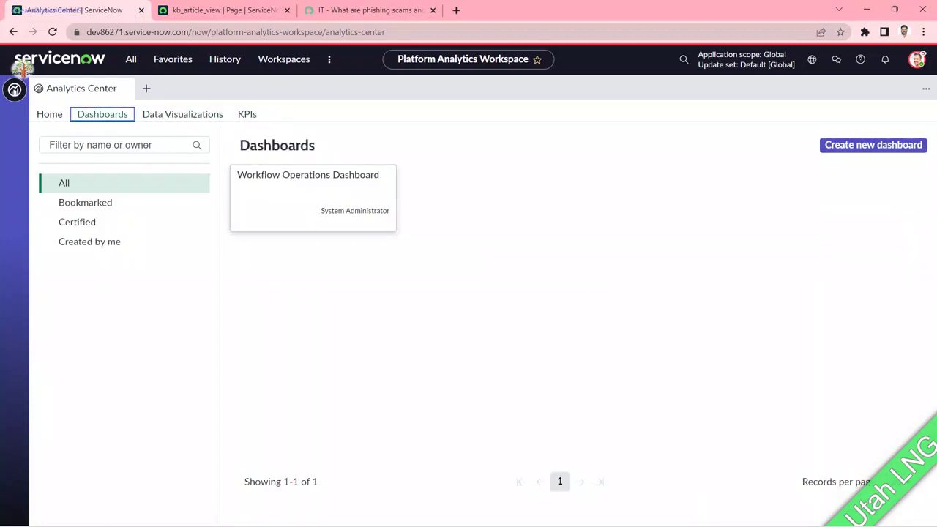
{"action": "left_click", "coordinate": [311, 183]}
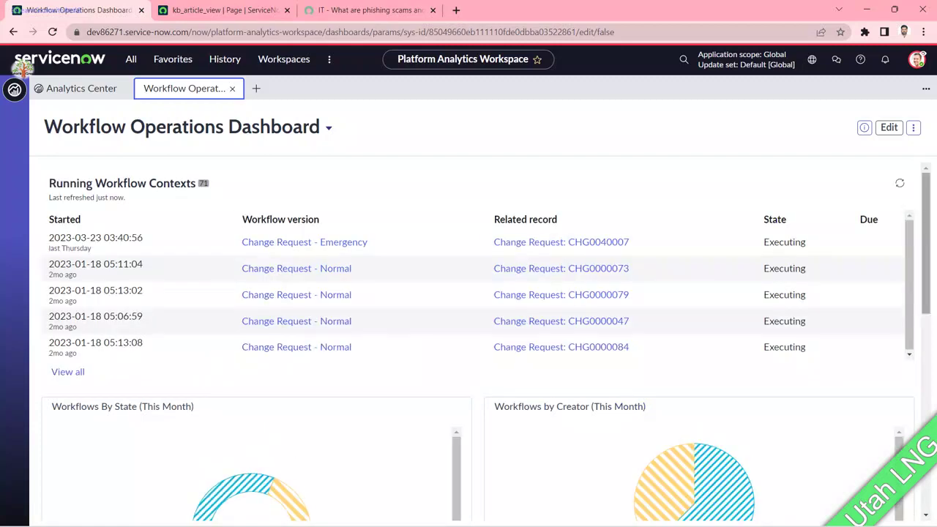
{"action": "scroll", "coordinate": [483, 341], "scroll_direction": "down", "scroll_amount": 3}
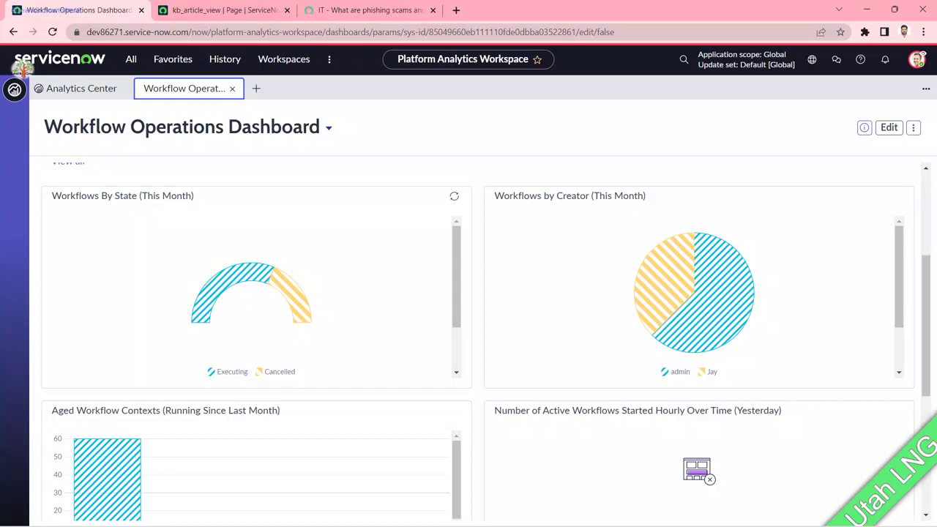
{"action": "scroll", "coordinate": [248, 293], "scroll_direction": "down", "scroll_amount": 1}
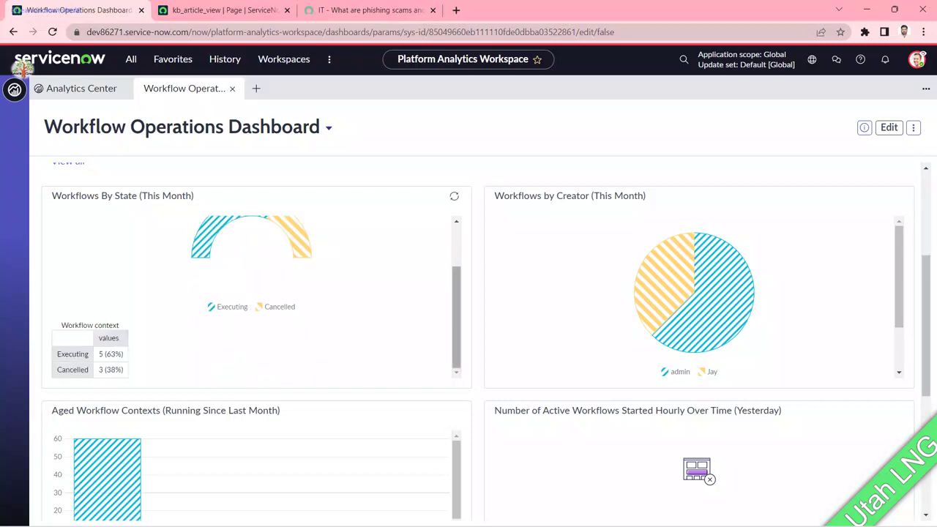
{"action": "scroll", "coordinate": [249, 292], "scroll_direction": "up", "scroll_amount": 1}
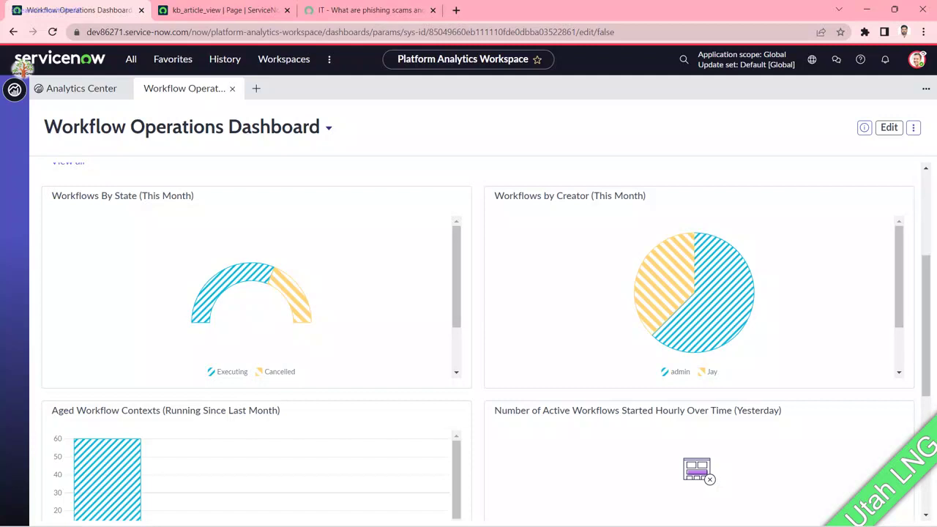
Edit the dashboard, shrinking the Workflows By State (This Month) visualization to under half its width and duplicating it.
{"action": "left_click", "coordinate": [889, 127]}
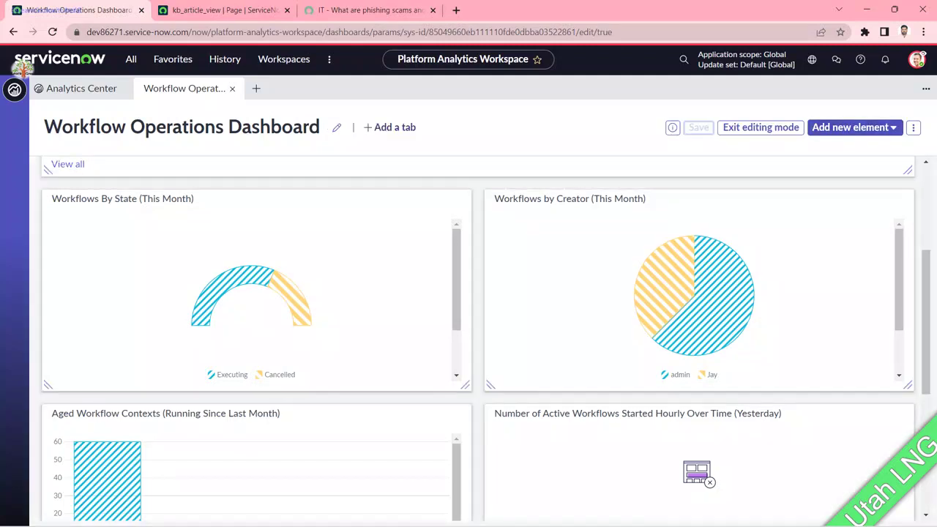
{"action": "left_click_drag", "start_coordinate": [465, 385], "coordinate": [208, 318]}
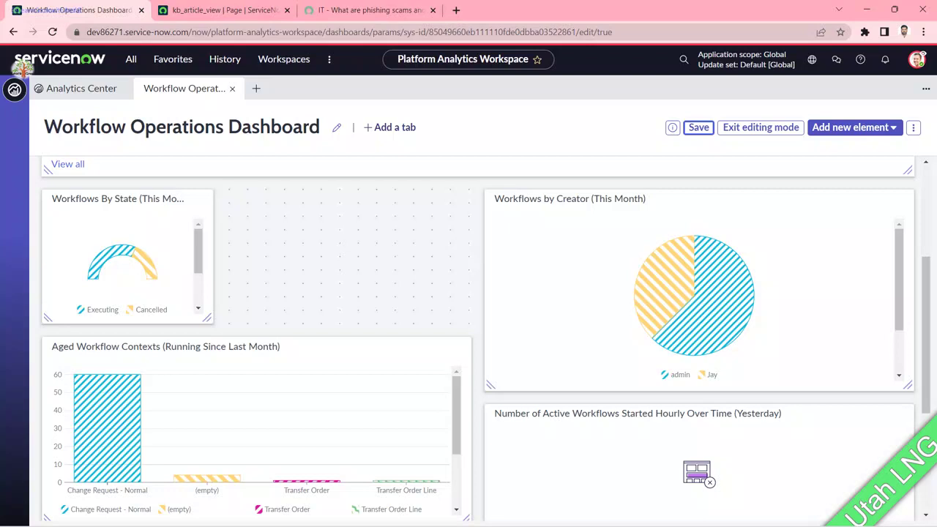
{"action": "left_click", "coordinate": [127, 238]}
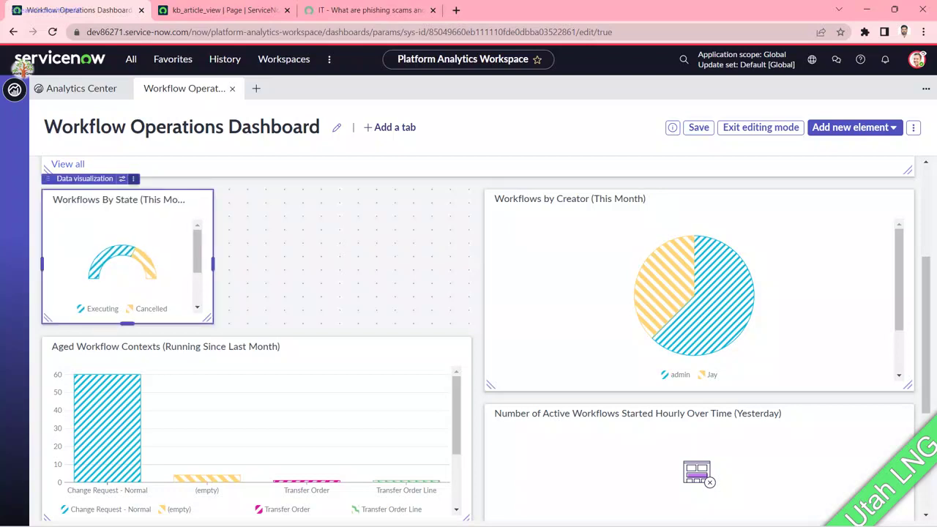
{"action": "left_click", "coordinate": [133, 179]}
{"action": "key", "text": "Down"}
{"action": "key", "text": "Down"}
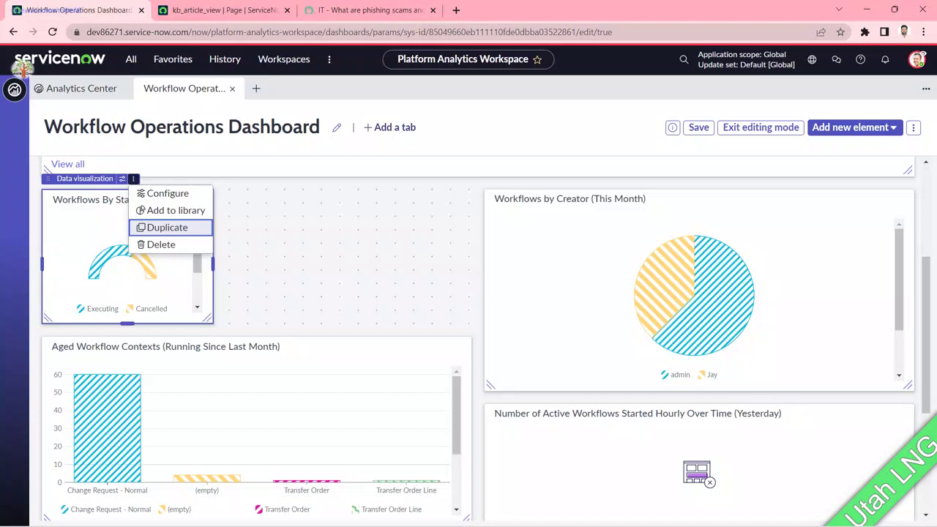
{"action": "key", "text": "Return"}
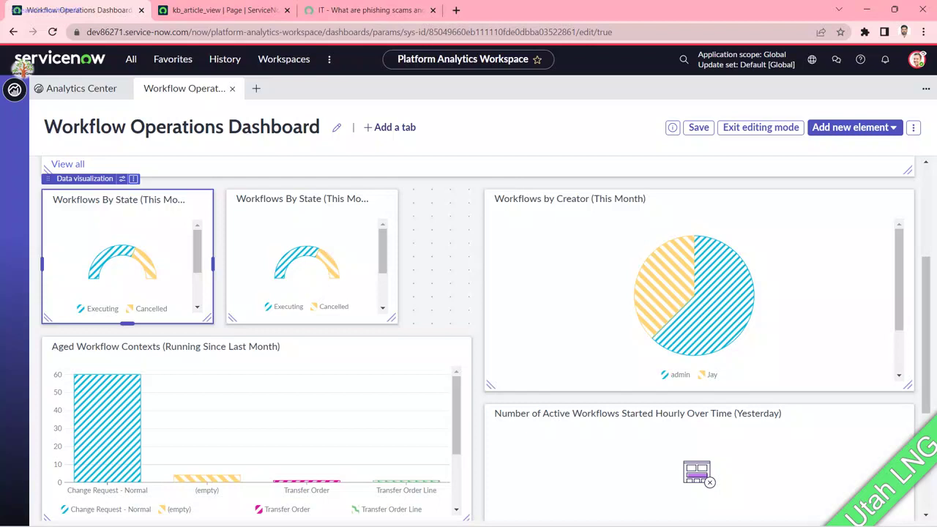
Add the original Workflows By State visualization to the library with the name LNG and the description "LNG Quick Check".
{"action": "left_click", "coordinate": [134, 179]}
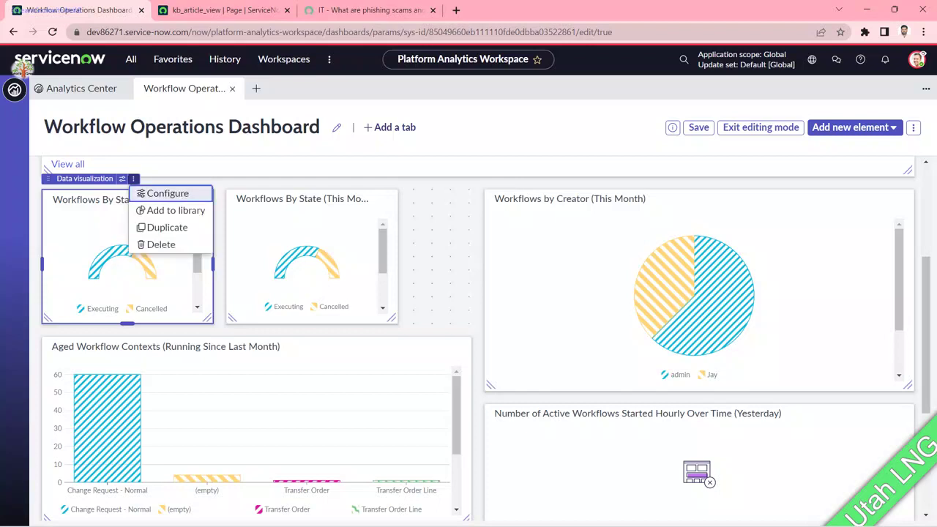
{"action": "key", "text": "Down"}
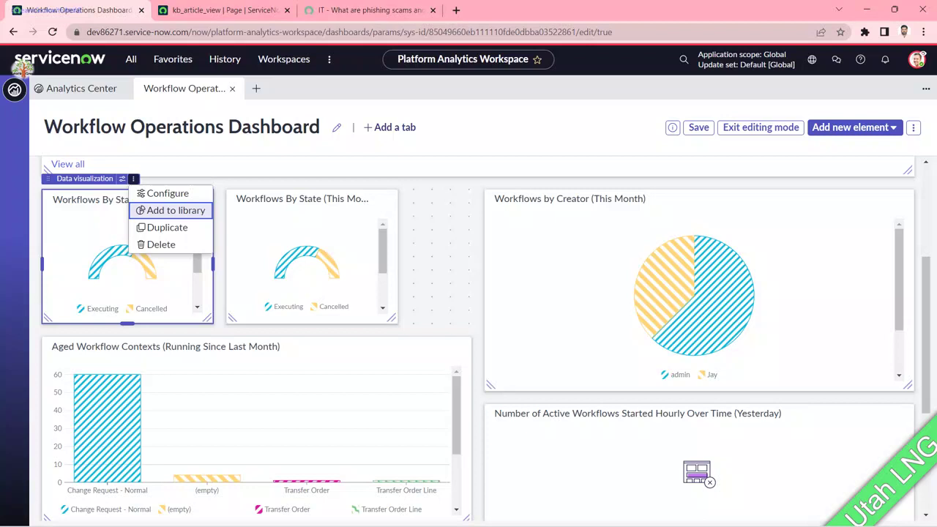
{"action": "key", "text": "Return"}
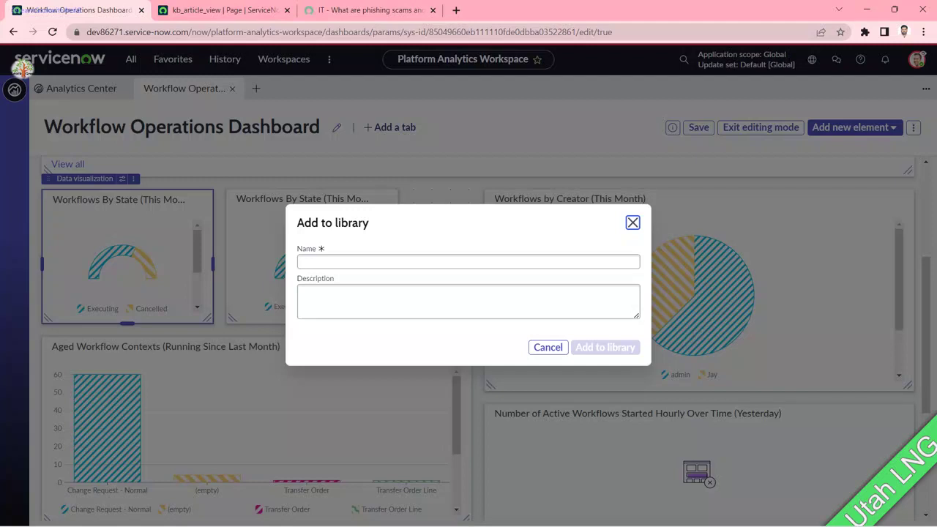
{"action": "key", "text": "Tab"}
{"action": "type", "text": "LNG"}
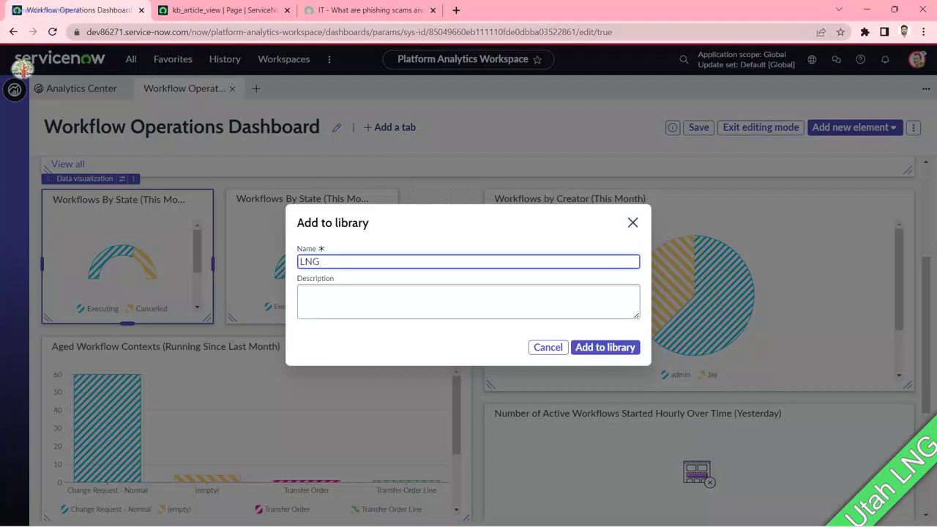
{"action": "left_click", "coordinate": [302, 295]}
{"action": "type", "text": "L"}
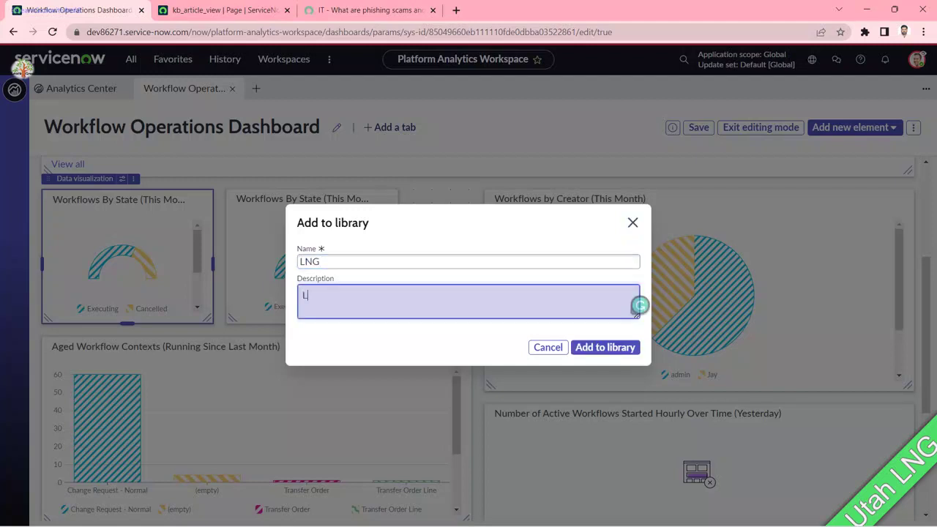
{"action": "type", "text": "NG Quick"}
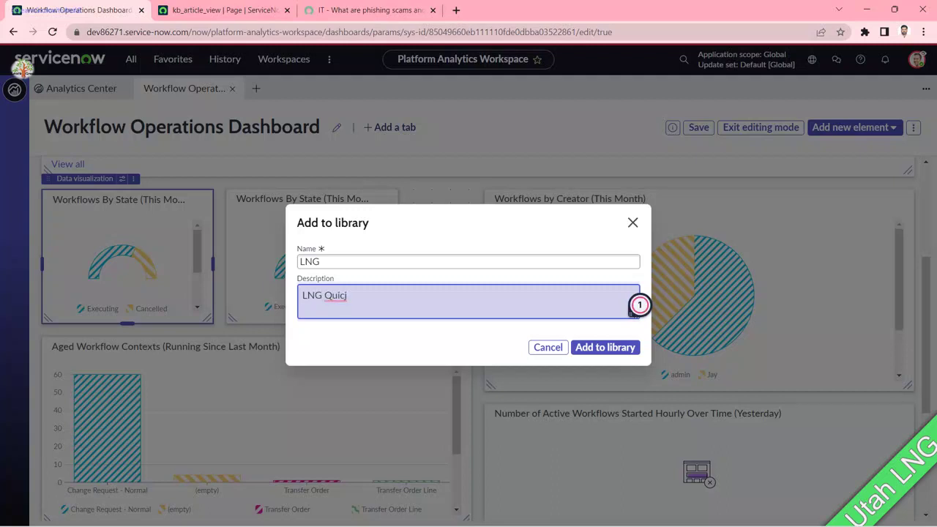
{"action": "type", "text": " Check"}
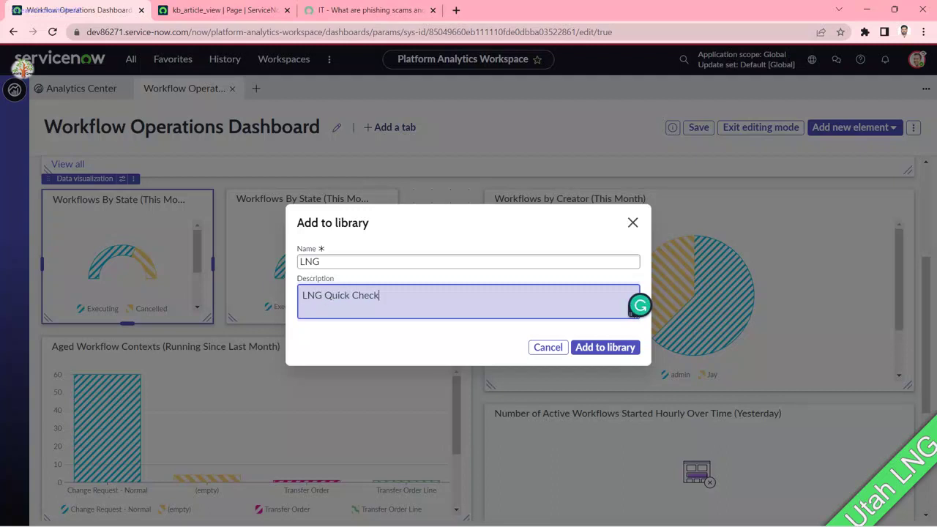
{"action": "left_click", "coordinate": [605, 347]}
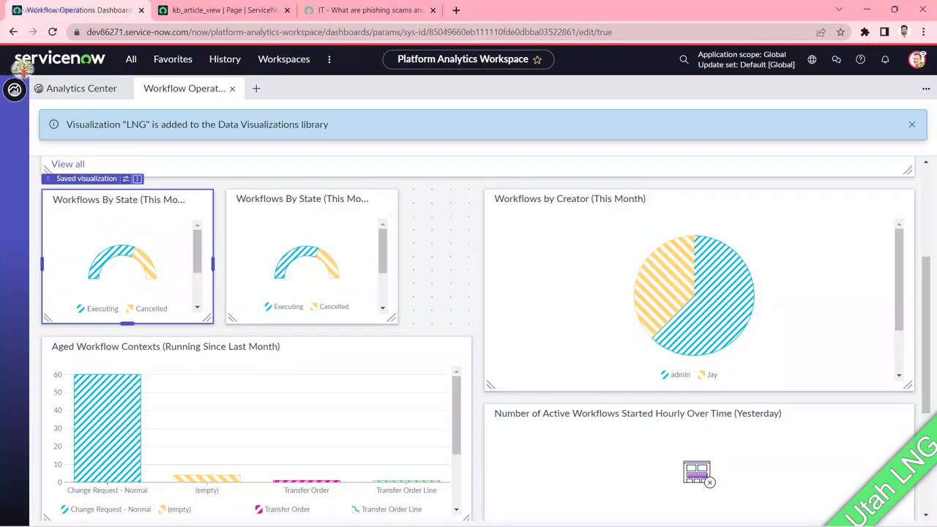
{"action": "left_click", "coordinate": [911, 124]}
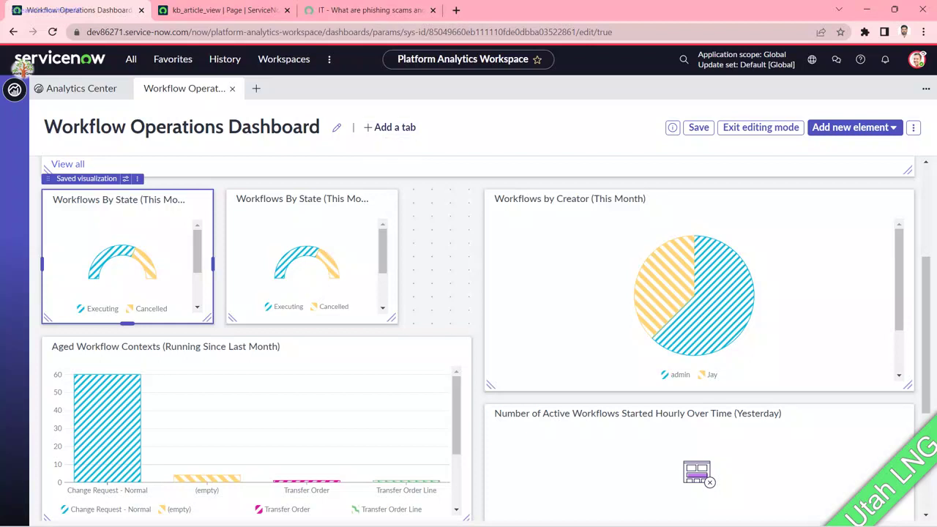
Select the duplicated Workflows By State visualization and look over the dashboard's share, bookmark, create and delete options.
{"action": "left_click", "coordinate": [312, 257]}
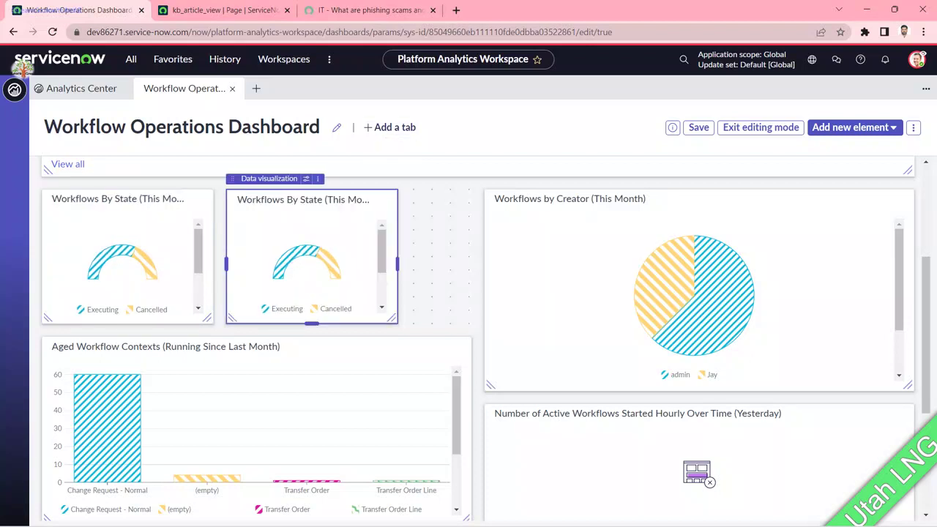
{"action": "left_click", "coordinate": [913, 128]}
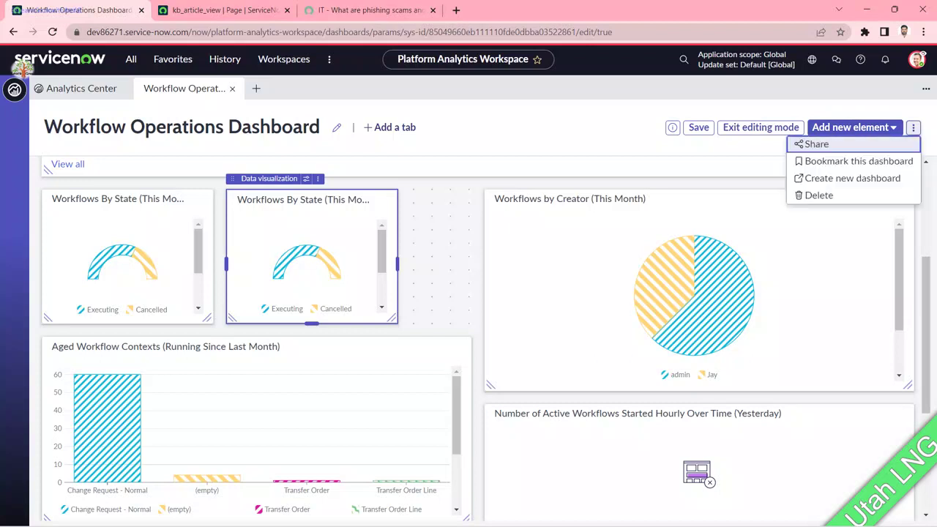
{"action": "key", "text": "Down"}
{"action": "key", "text": "Down"}
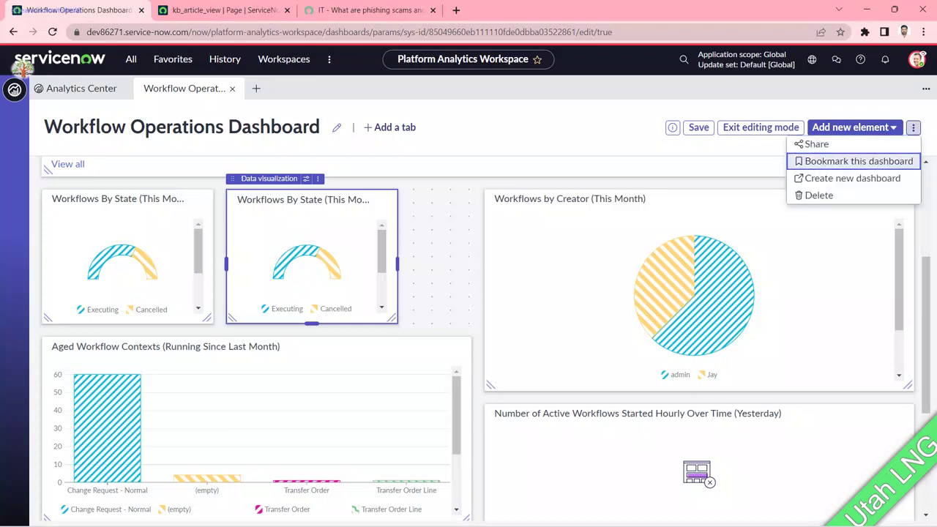
{"action": "key", "text": "Up"}
{"action": "key", "text": "Up"}
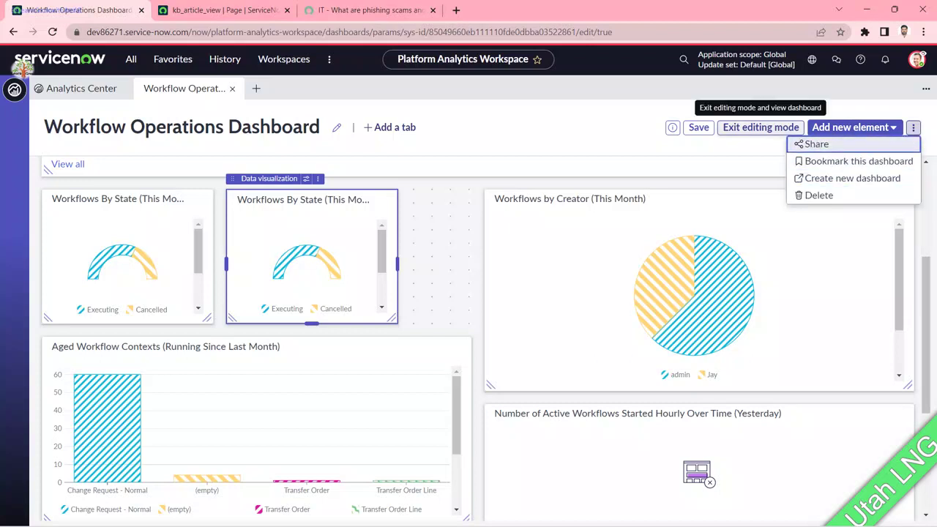
{"action": "key", "text": "Up"}
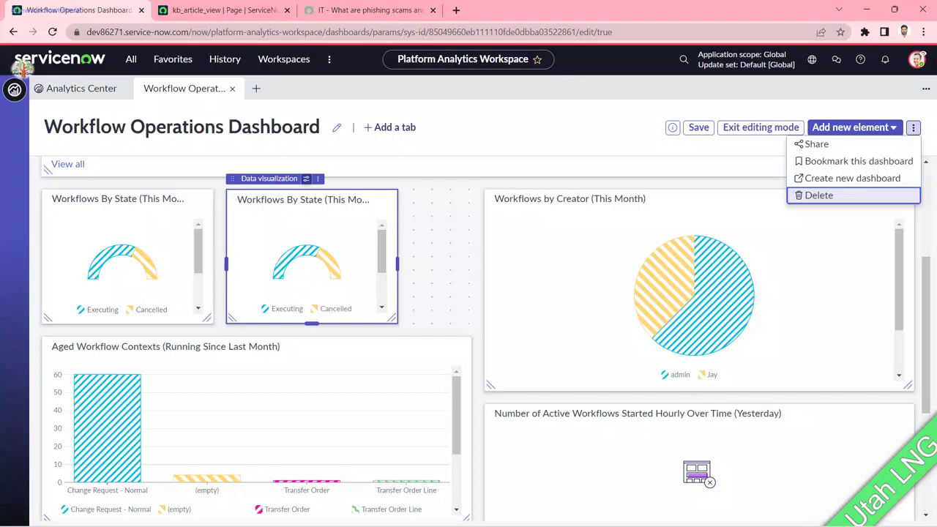
Open the duplicated Workflows By State visualization's configuration and search the visualization types for heatmap and bubble charts.
{"action": "left_click", "coordinate": [306, 179]}
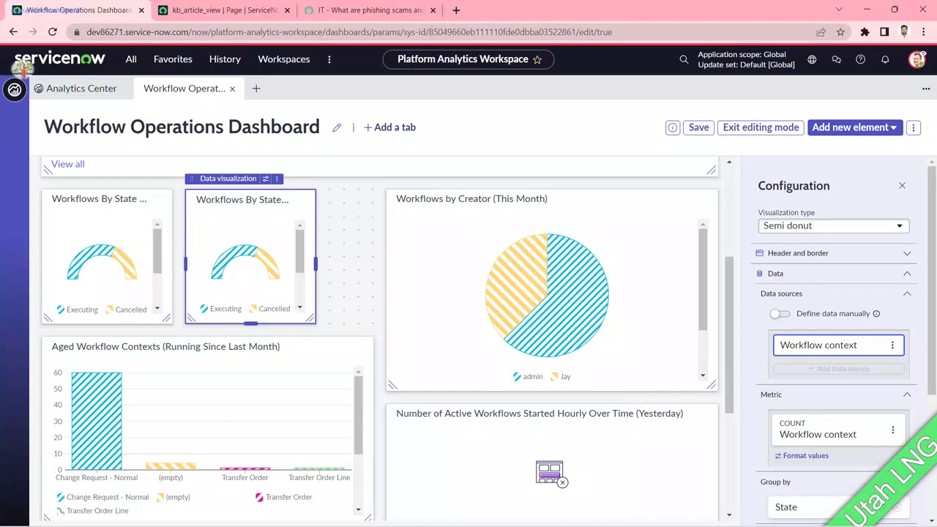
{"action": "left_click", "coordinate": [833, 225]}
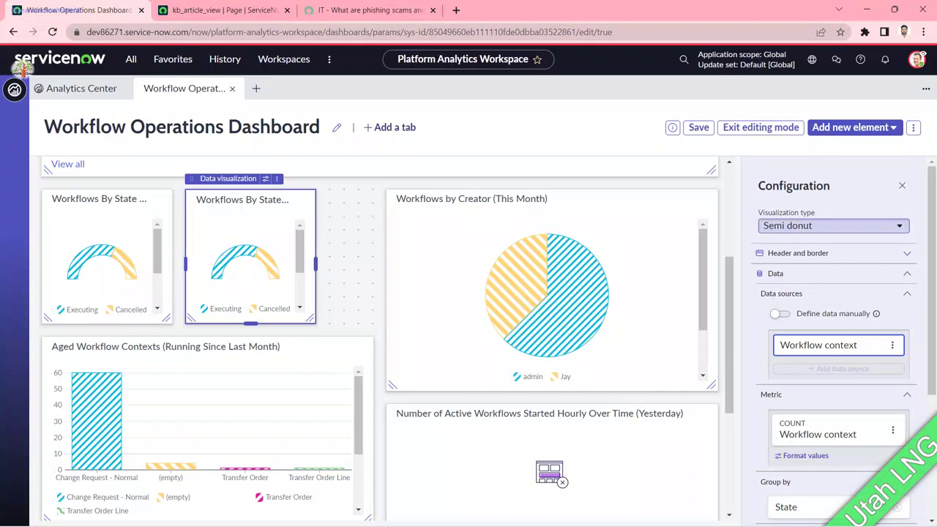
{"action": "type", "text": "hea"}
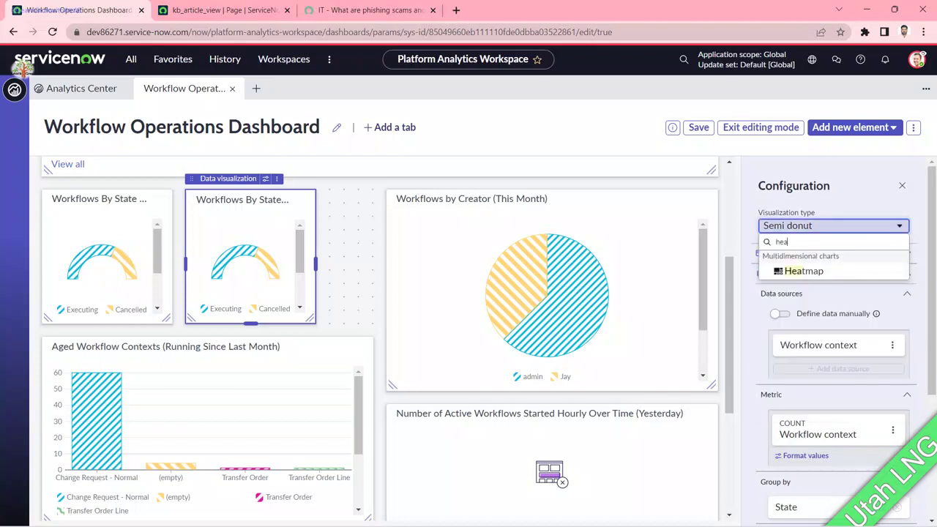
{"action": "key", "text": "BackSpace"}
{"action": "key", "text": "BackSpace"}
{"action": "key", "text": "BackSpace"}
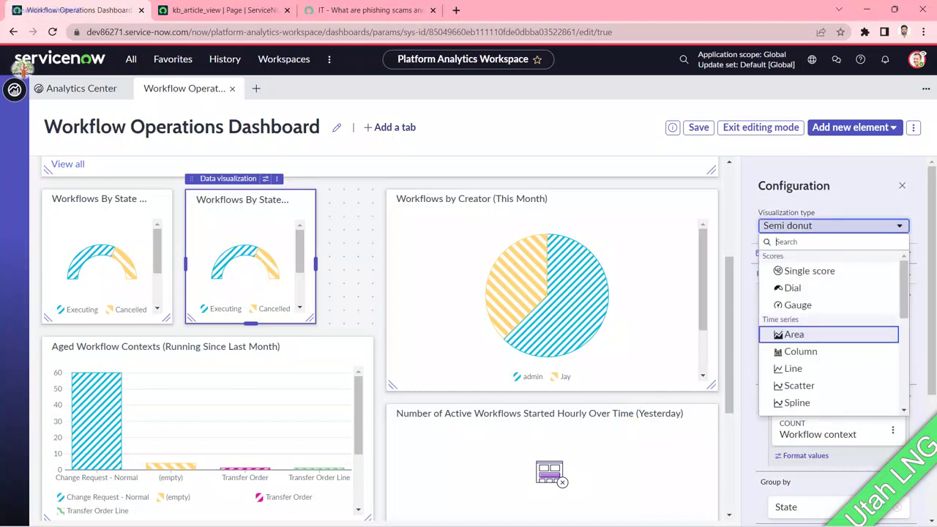
{"action": "type", "text": "bub"}
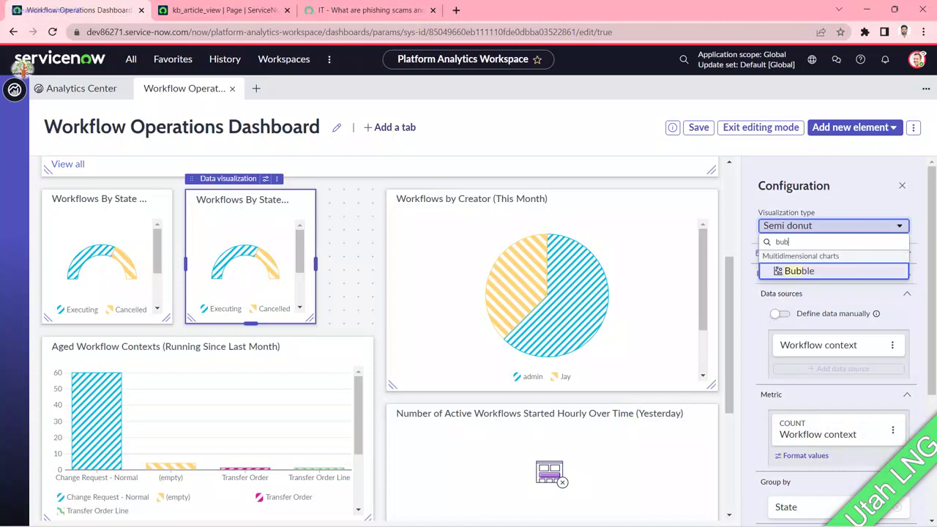
{"action": "key", "text": "BackSpace"}
{"action": "key", "text": "BackSpace"}
{"action": "key", "text": "BackSpace"}
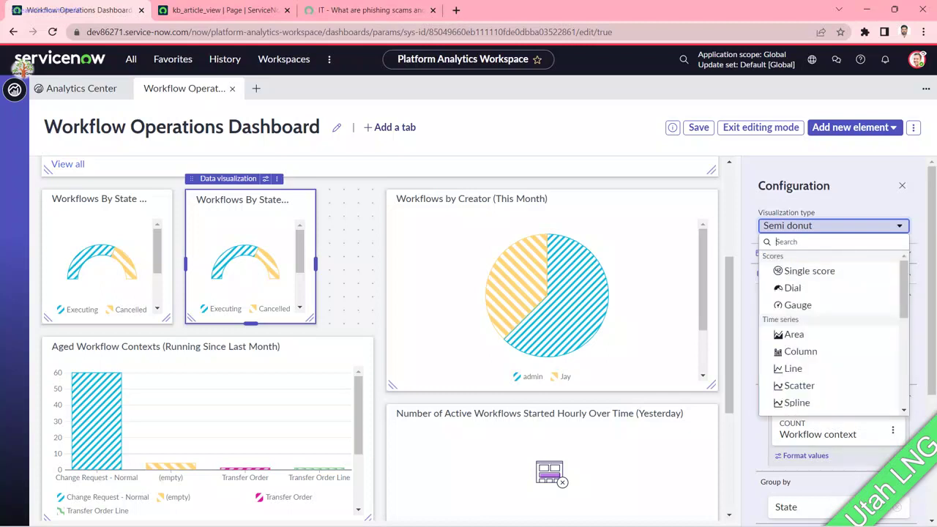
Change the duplicated visualization's type to Gauge.
{"action": "type", "text": "Gau"}
{"action": "key", "text": "Down"}
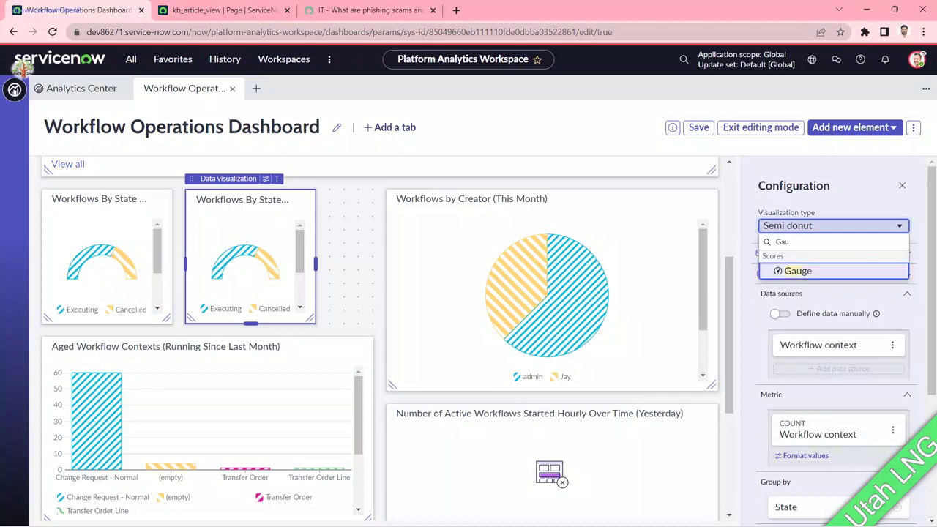
{"action": "key", "text": "Return"}
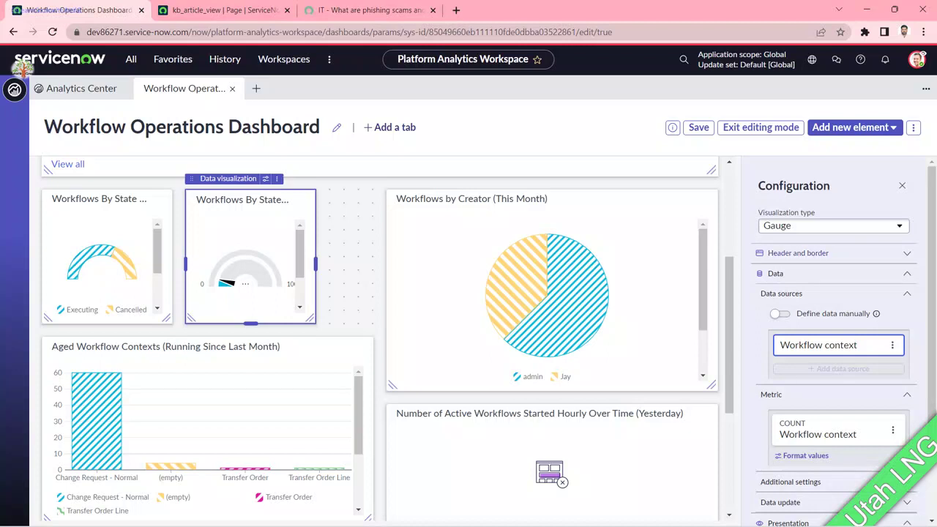
Examine the gauge's data settings and its header and border options, collapsing each section.
{"action": "left_click_drag", "start_coordinate": [932, 293], "coordinate": [932, 322]}
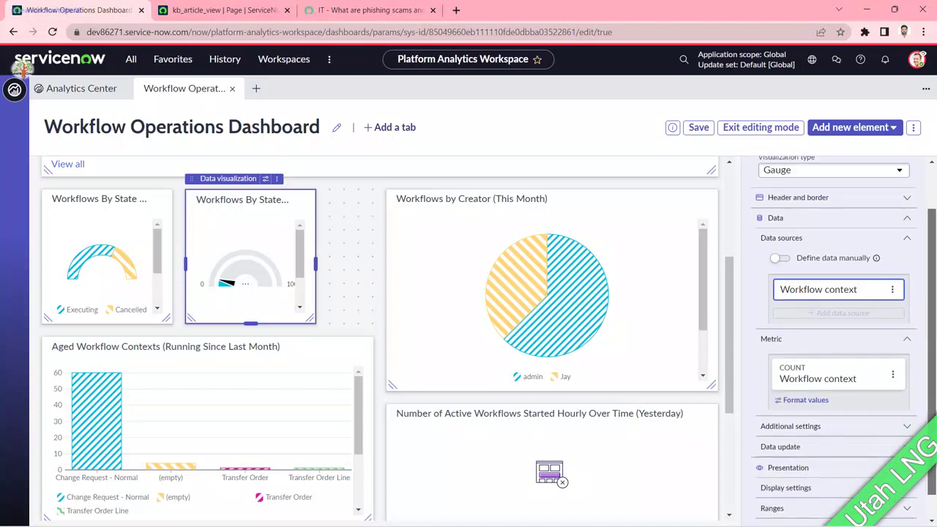
{"action": "left_click", "coordinate": [775, 217]}
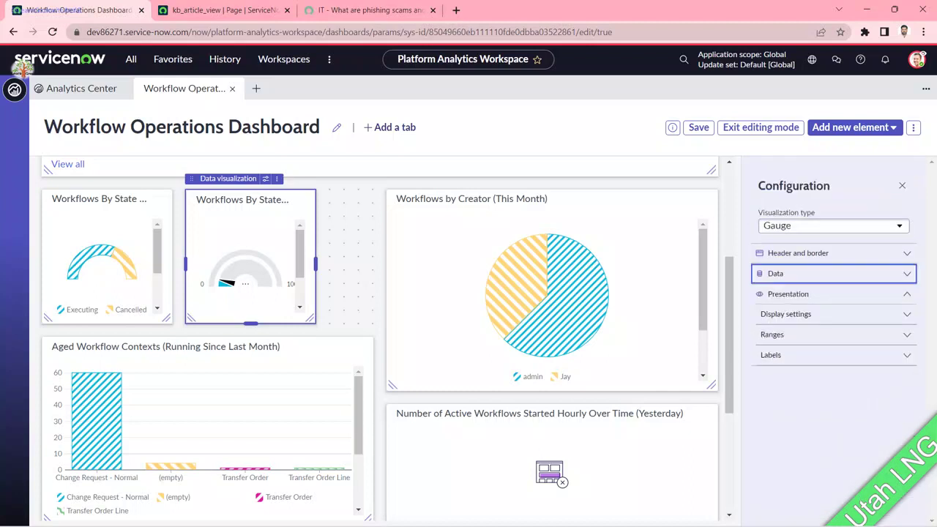
{"action": "left_click", "coordinate": [798, 253]}
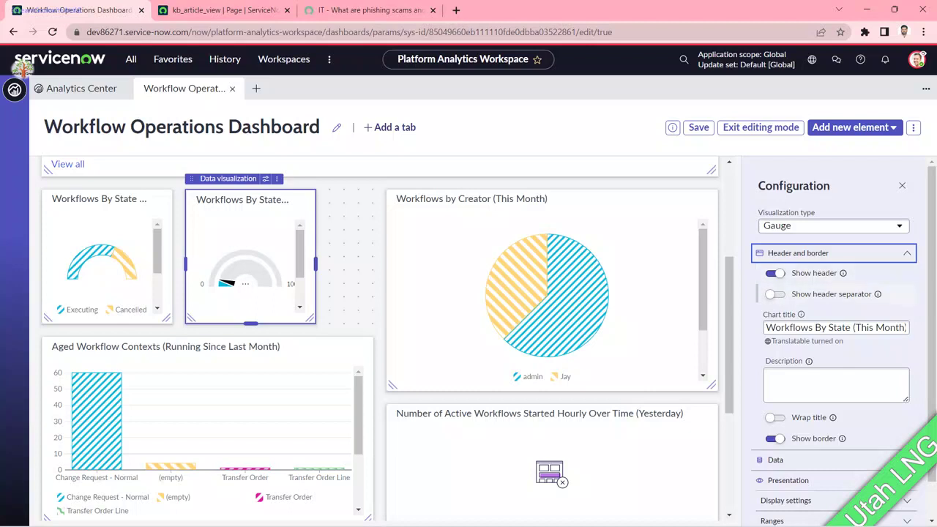
{"action": "triple_click", "coordinate": [836, 328]}
{"action": "left_click", "coordinate": [836, 385]}
{"action": "key", "text": "Return"}
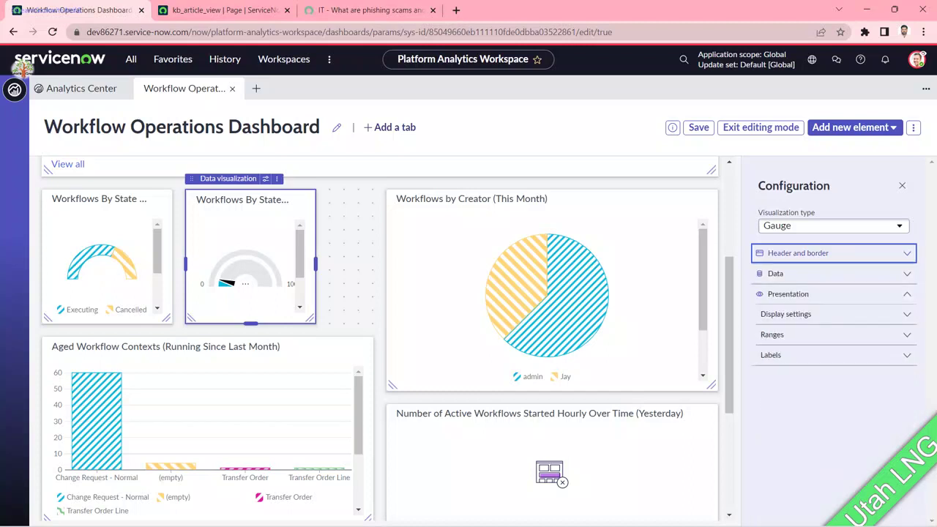
Expand the gauge's presentation options and examine its display settings and ranges.
{"action": "key", "text": "Tab"}
{"action": "key", "text": "Tab"}
{"action": "key", "text": "Return"}
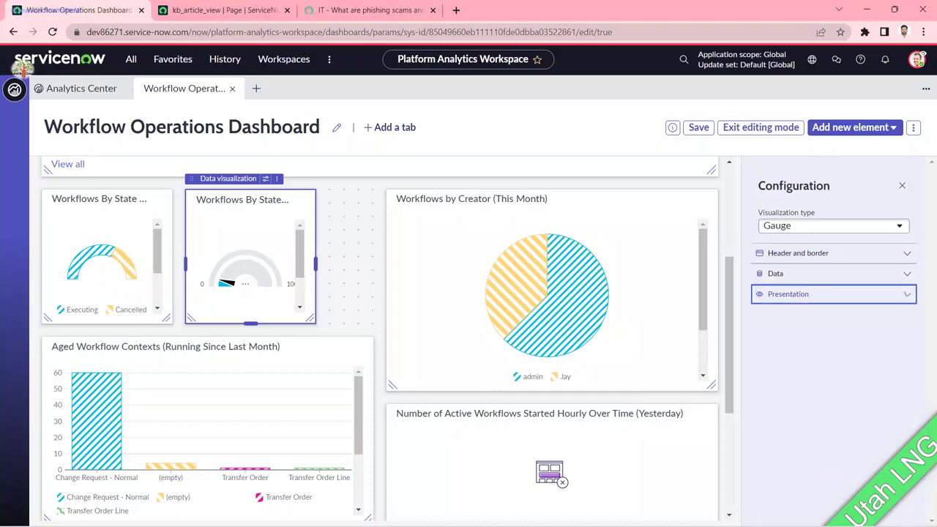
{"action": "key", "text": "Return"}
{"action": "key", "text": "Return"}
{"action": "key", "text": "Return"}
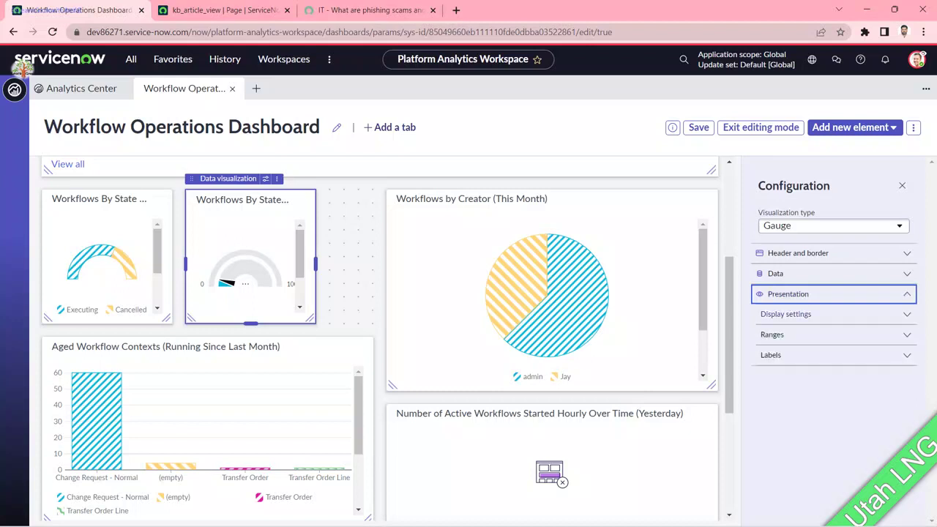
{"action": "key", "text": "Tab"}
{"action": "key", "text": "Return"}
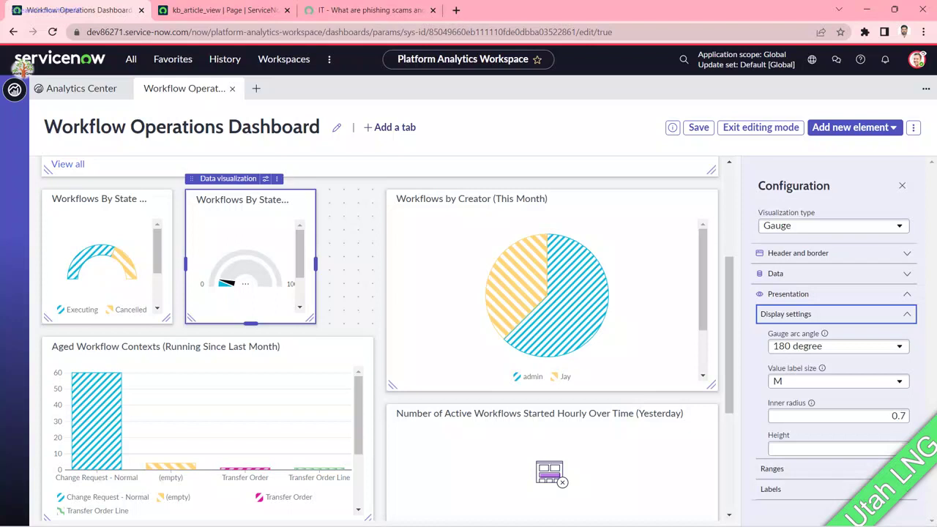
{"action": "key", "text": "Tab"}
{"action": "key", "text": "Tab"}
{"action": "key", "text": "Tab"}
{"action": "key", "text": "Tab"}
{"action": "key", "text": "Tab"}
{"action": "key", "text": "Return"}
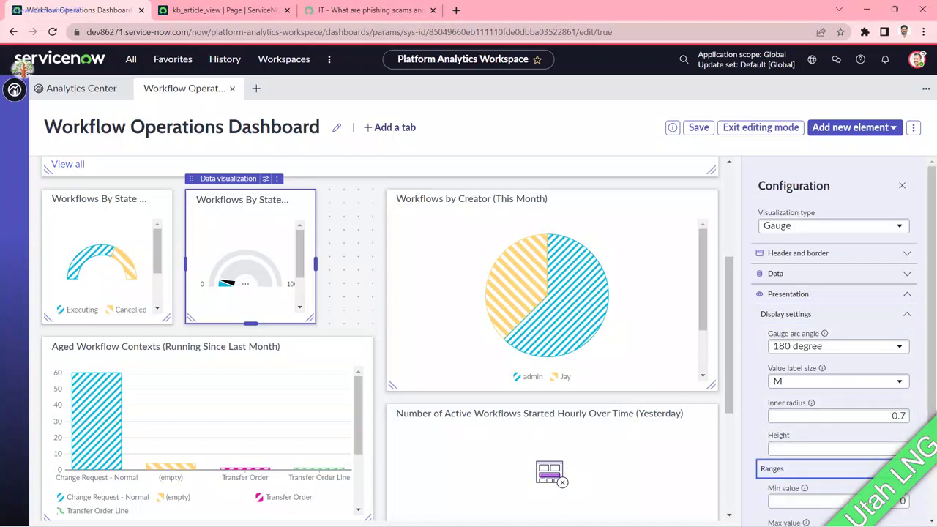
Change the duplicated visualization's type to Heatmap and enlarge it to more than three times its width and about twice its height.
{"action": "left_click", "coordinate": [833, 226]}
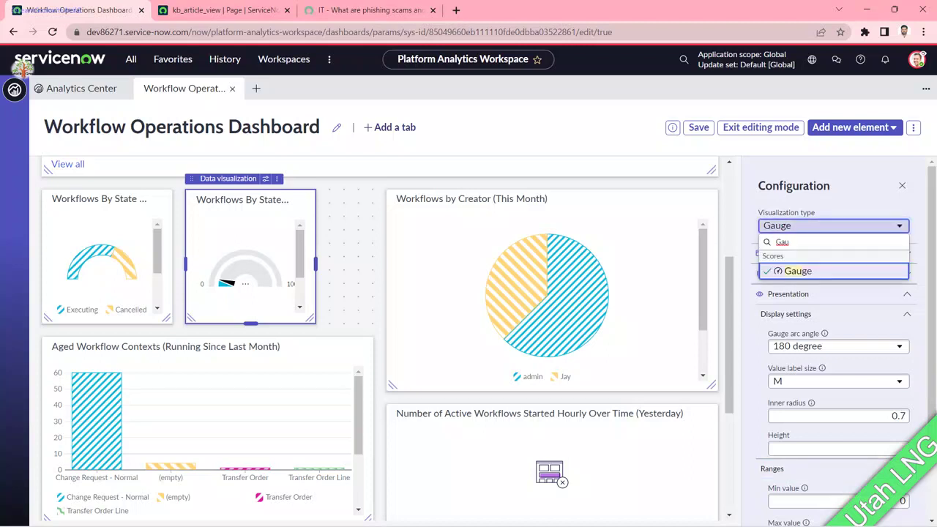
{"action": "key", "text": "ctrl+a"}
{"action": "type", "text": "heat"}
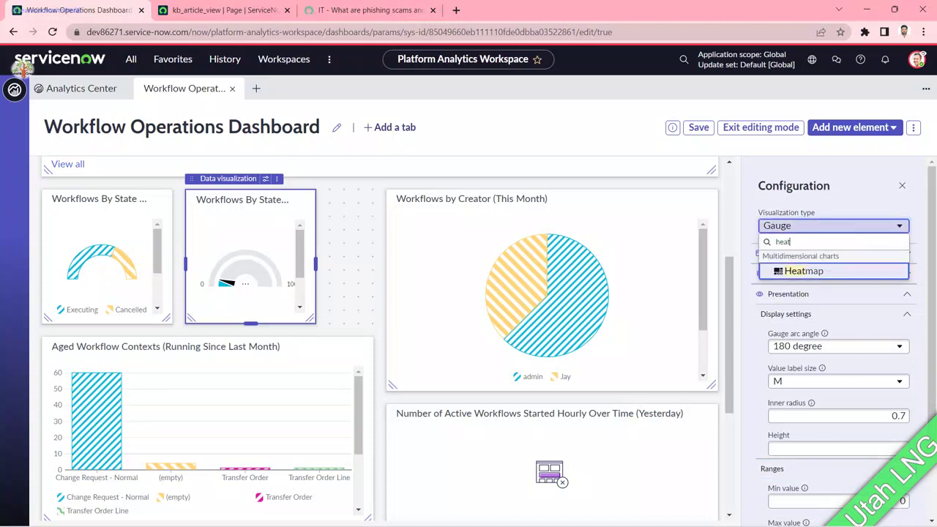
{"action": "key", "text": "Return"}
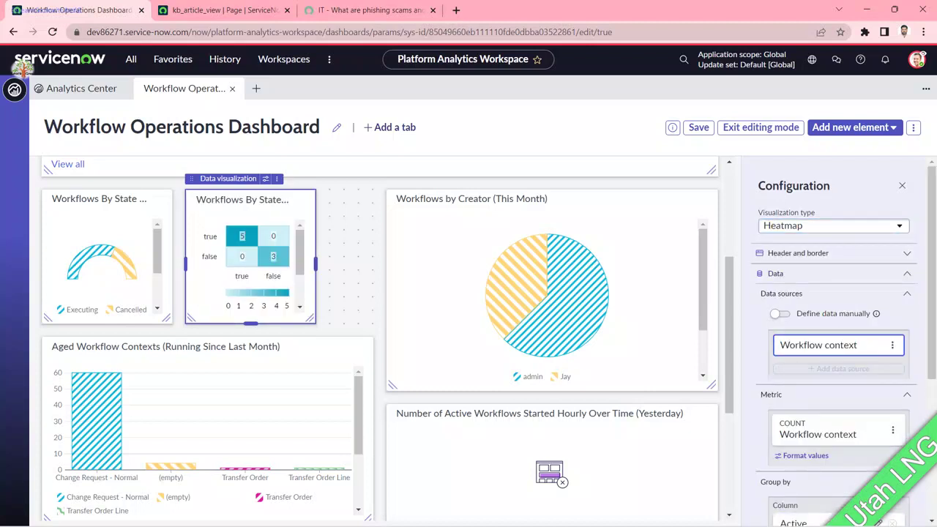
{"action": "left_click_drag", "start_coordinate": [310, 318], "coordinate": [656, 452]}
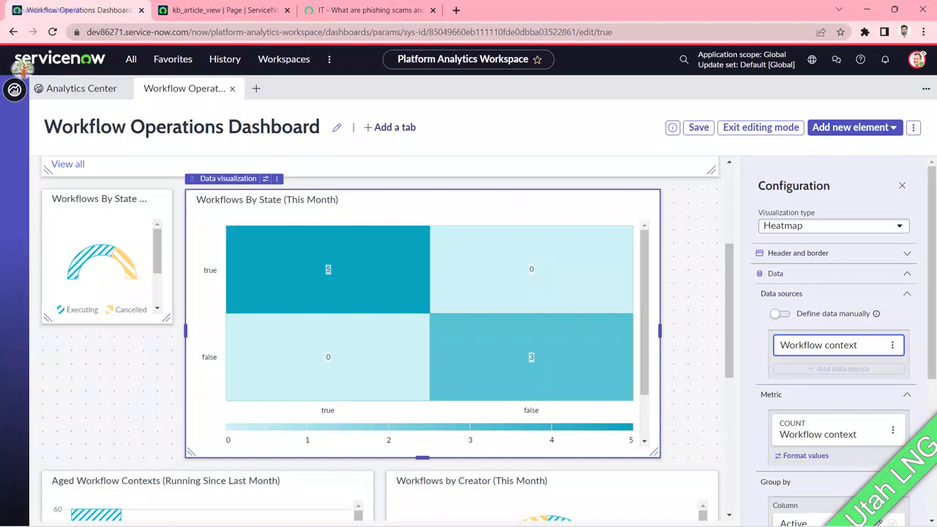
Edit the heatmap's Workflow context metric and set its aggregation to Count distinct.
{"action": "scroll", "coordinate": [842, 341], "scroll_direction": "down", "scroll_amount": 3}
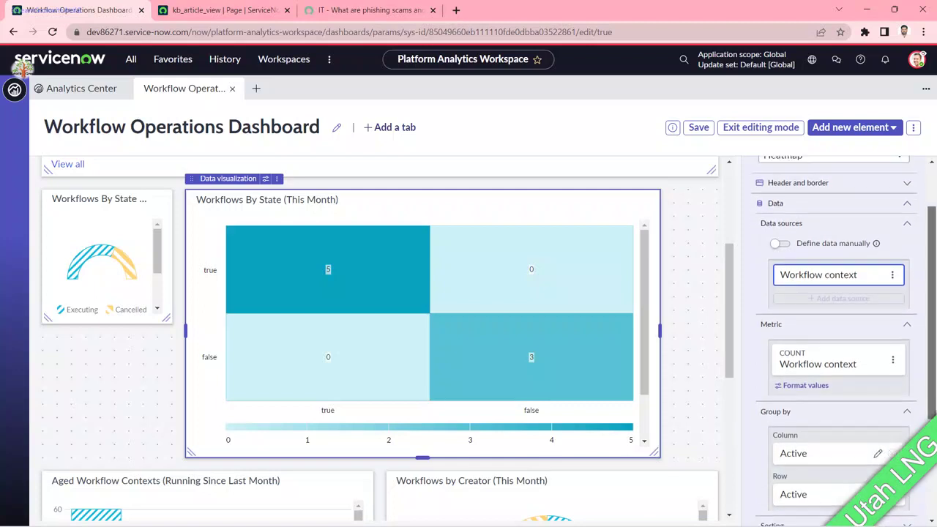
{"action": "scroll", "coordinate": [838, 340], "scroll_direction": "down", "scroll_amount": 1}
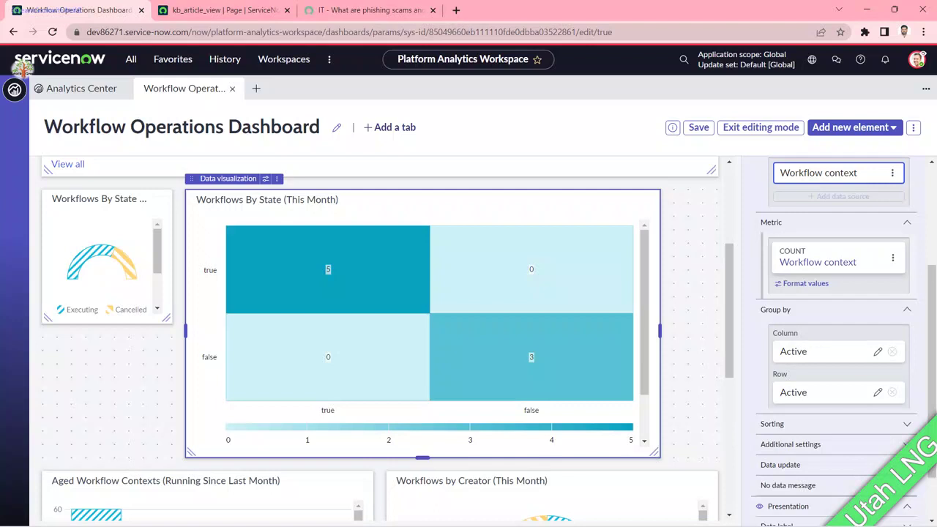
{"action": "left_click", "coordinate": [893, 258]}
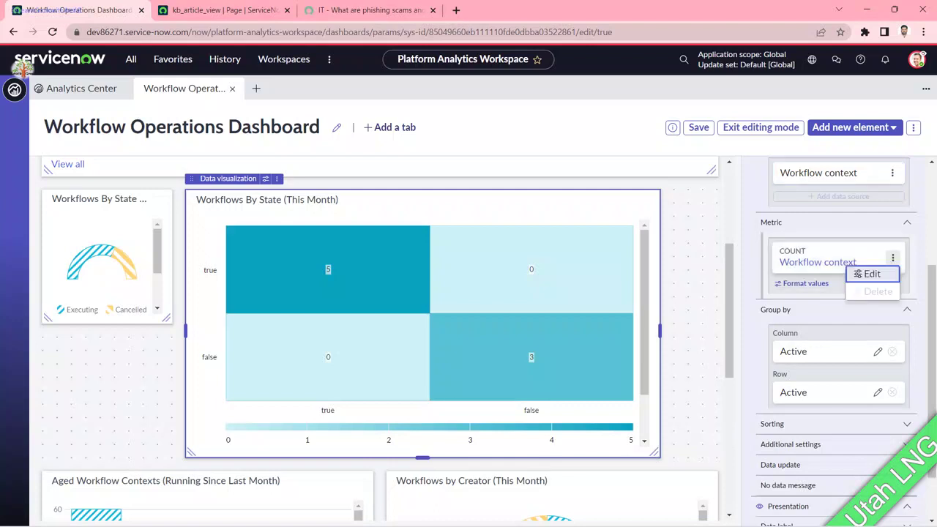
{"action": "left_click", "coordinate": [869, 274]}
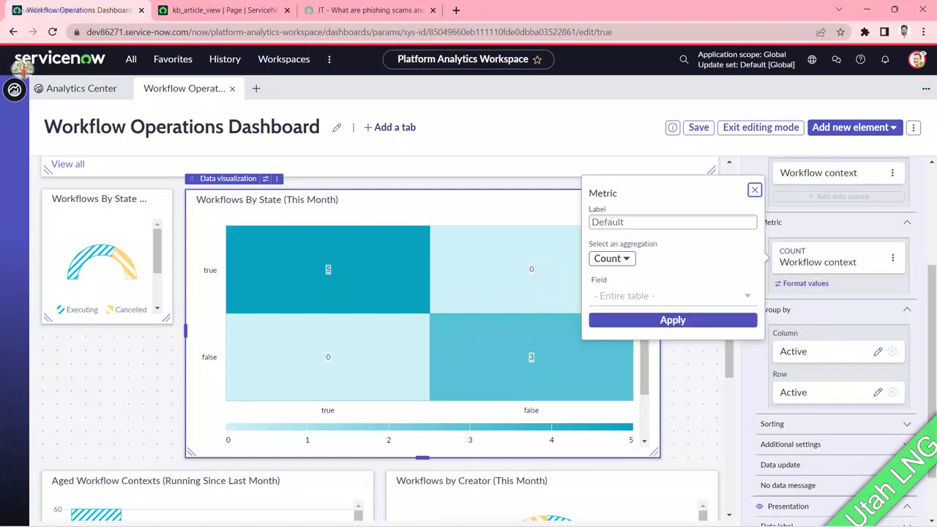
{"action": "left_click", "coordinate": [613, 259]}
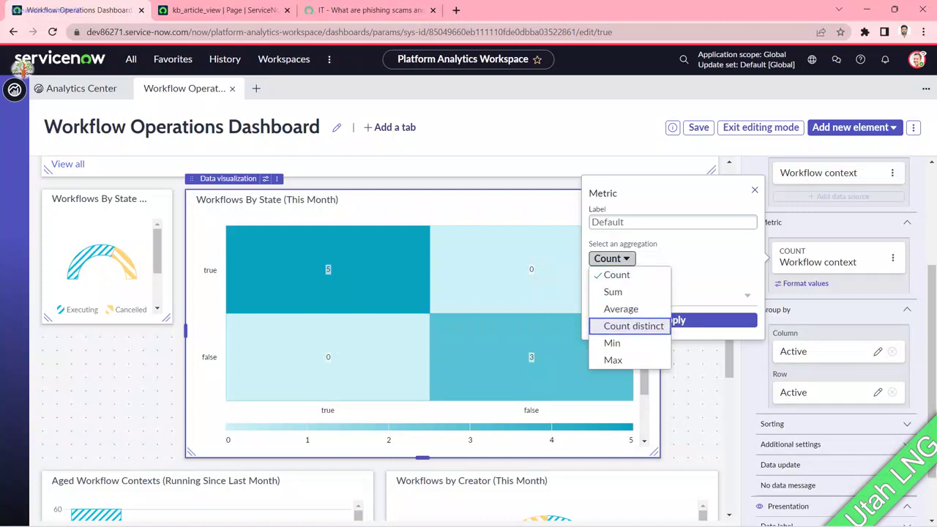
{"action": "key", "text": "Return"}
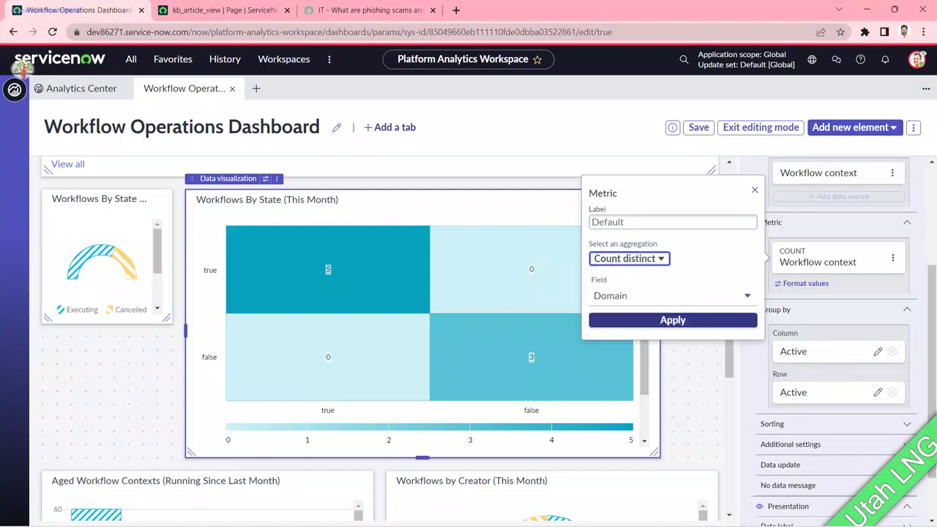
Set the metric's field to Stage and apply it to the heatmap.
{"action": "left_click", "coordinate": [650, 296]}
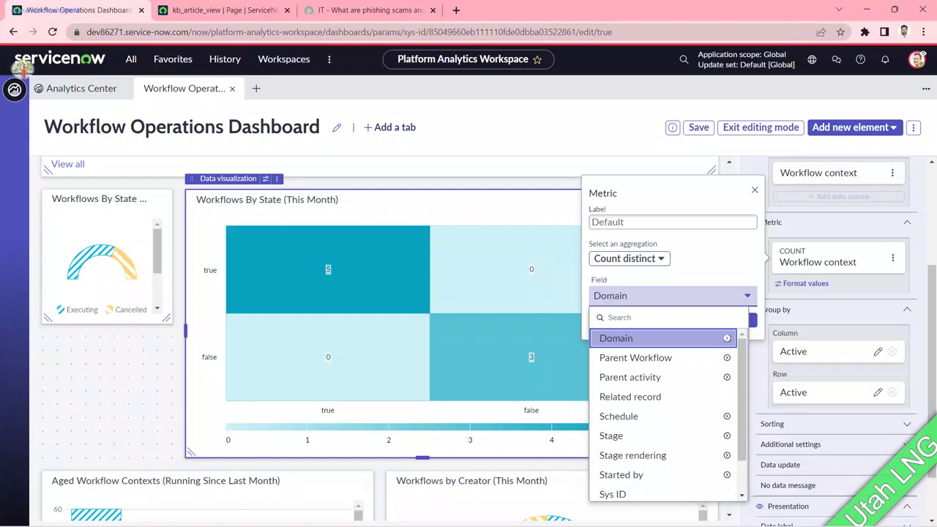
{"action": "key", "text": "Down"}
{"action": "key", "text": "Down"}
{"action": "key", "text": "Down"}
{"action": "key", "text": "Down"}
{"action": "key", "text": "Down"}
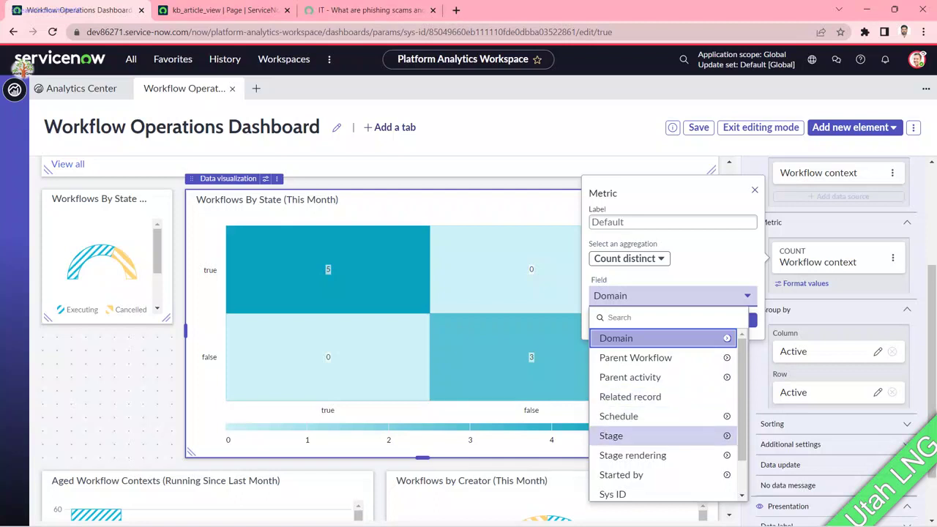
{"action": "key", "text": "Return"}
{"action": "key", "text": "Tab"}
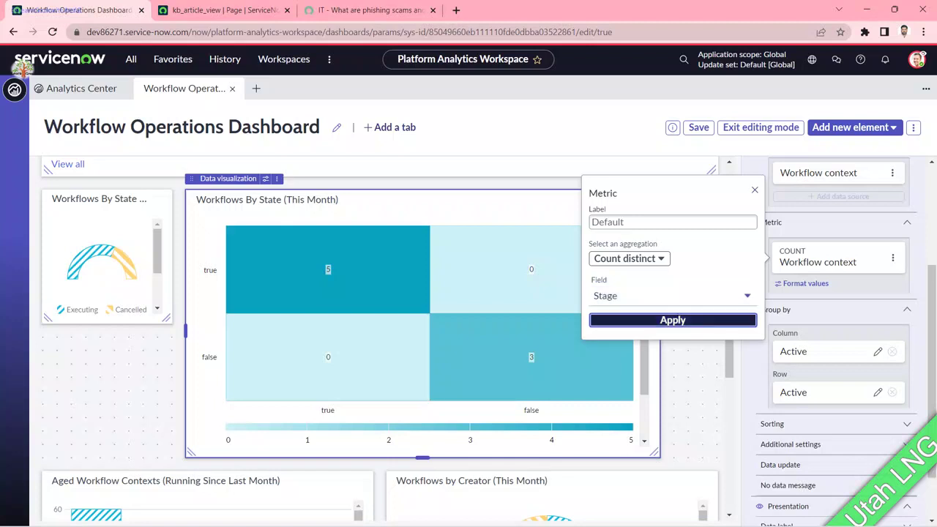
{"action": "key", "text": "Return"}
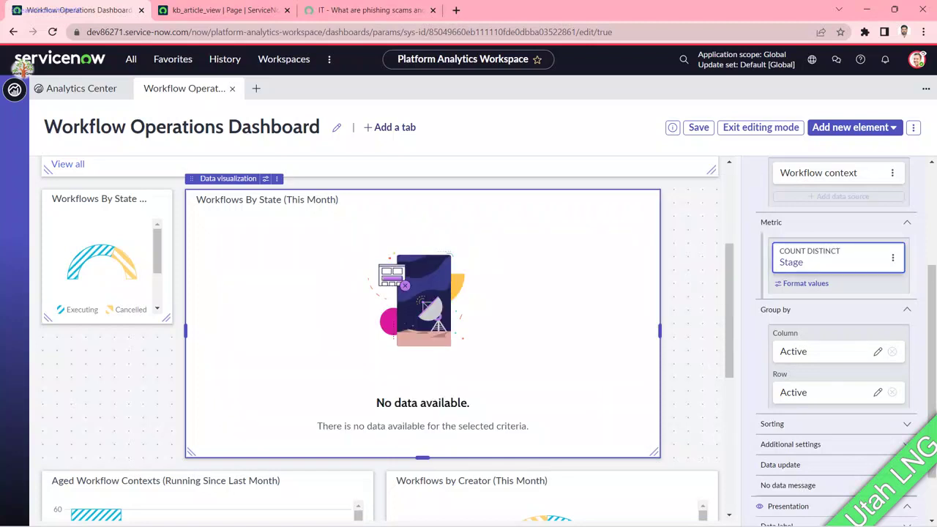
Change the heatmap metric's field to Domain, keeping the Count distinct aggregation, and apply it.
{"action": "key", "text": "Tab"}
{"action": "key", "text": "Return"}
{"action": "key", "text": "Return"}
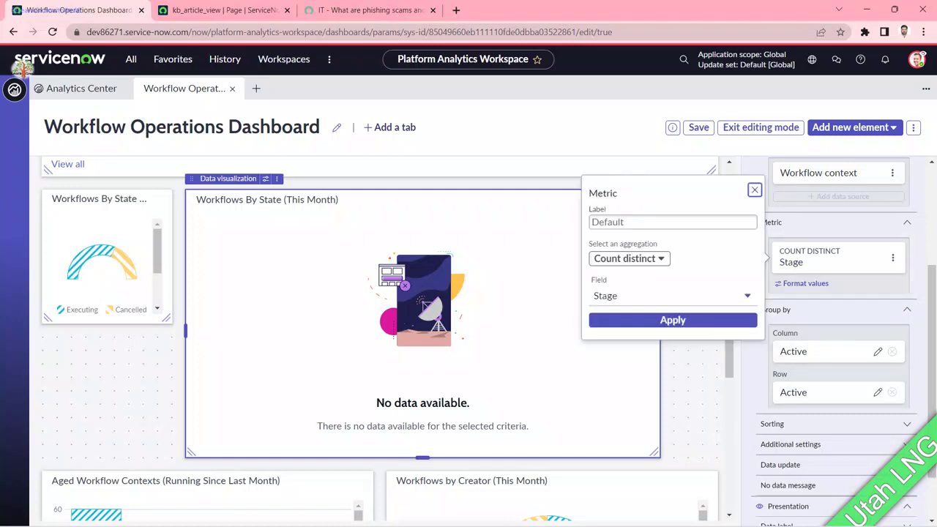
{"action": "key", "text": "Tab"}
{"action": "key", "text": "Tab"}
{"action": "key", "text": "Return"}
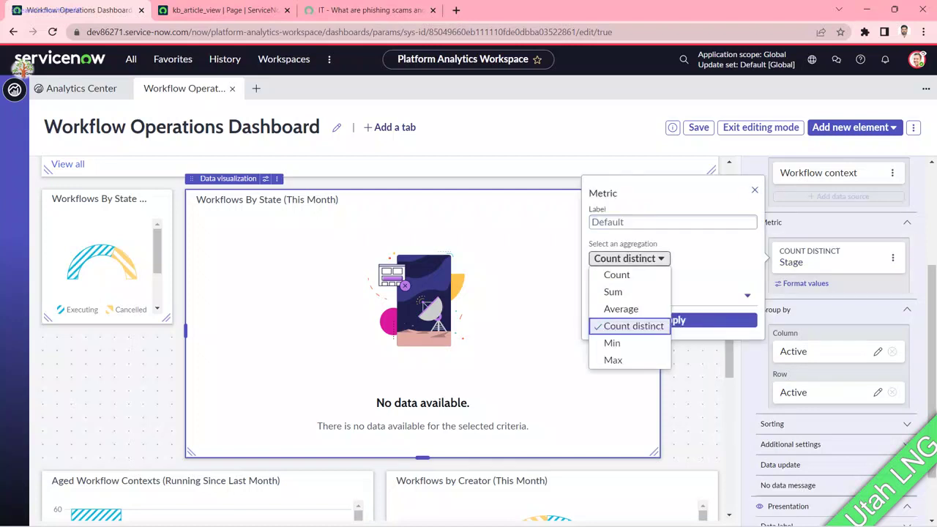
{"action": "key", "text": "Return"}
{"action": "key", "text": "Tab"}
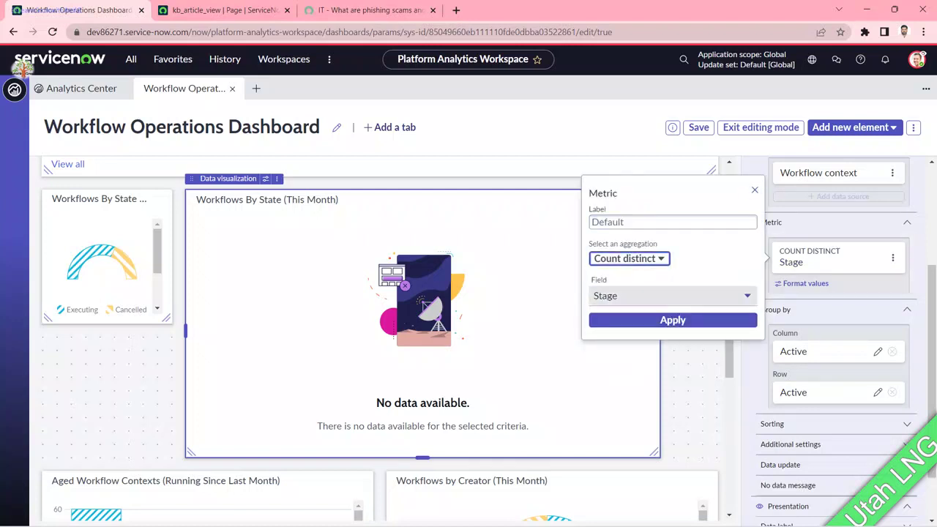
{"action": "key", "text": "Return"}
{"action": "type", "text": "dom"}
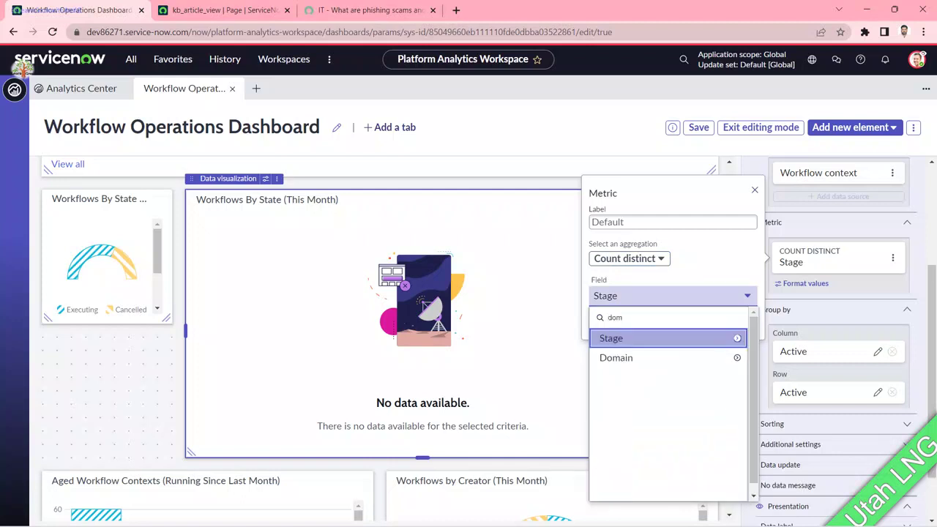
{"action": "key", "text": "Down"}
{"action": "key", "text": "Return"}
{"action": "key", "text": "Tab"}
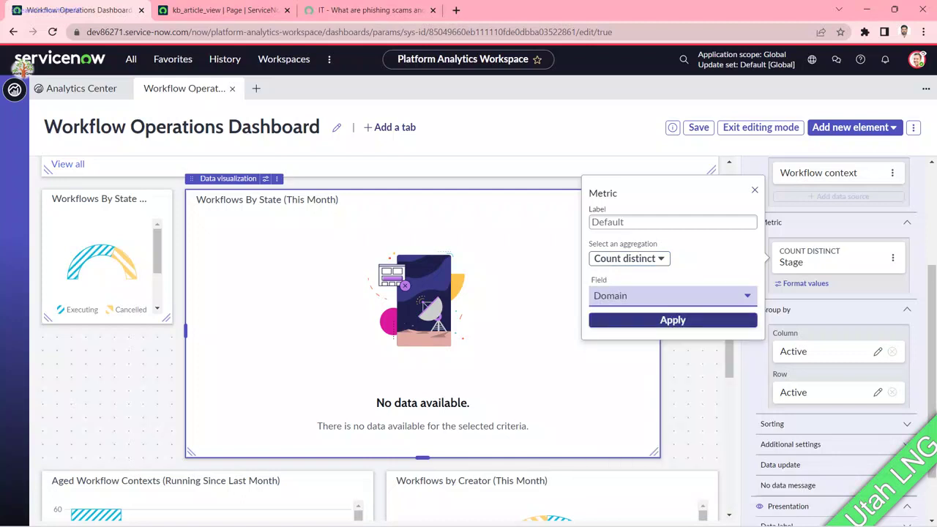
{"action": "key", "text": "Return"}
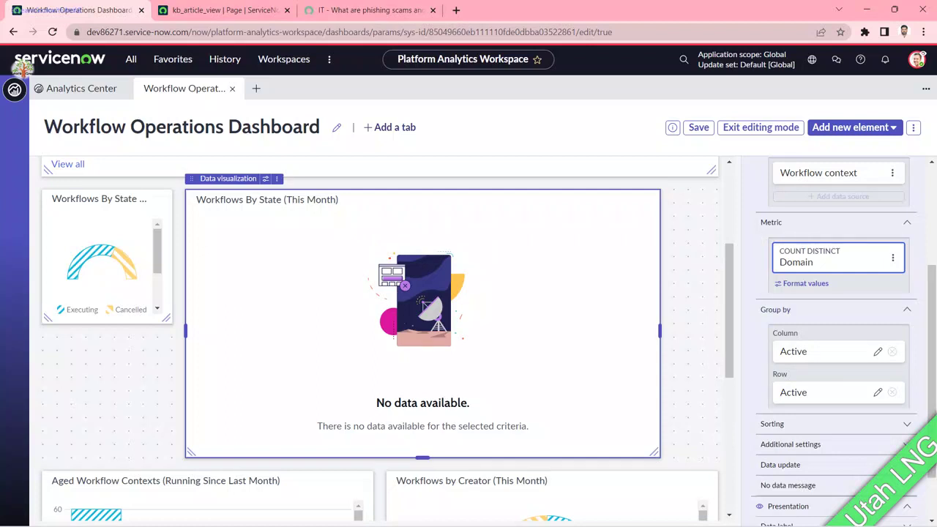
Expand the heatmap's data label options in its presentation settings and examine them.
{"action": "scroll", "coordinate": [878, 286], "scroll_direction": "down", "scroll_amount": 2}
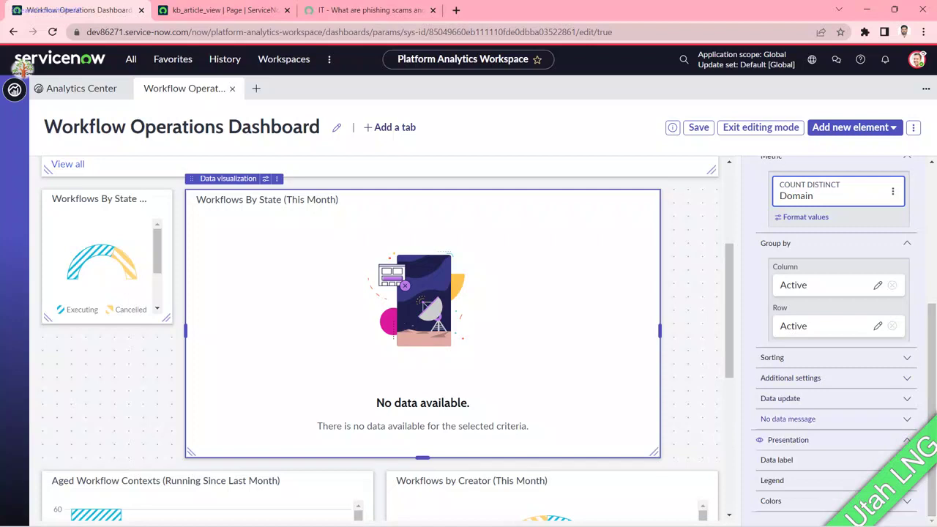
{"action": "left_click", "coordinate": [777, 461]}
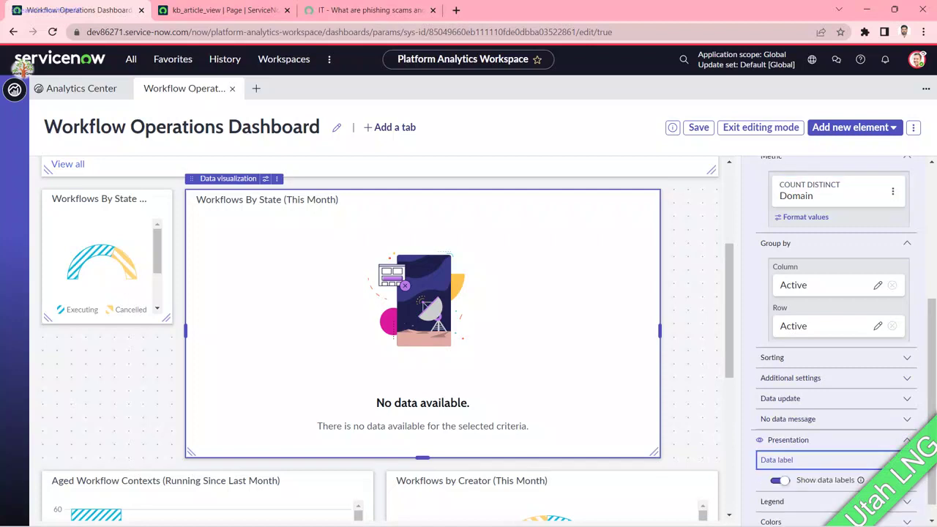
{"action": "left_click_drag", "start_coordinate": [932, 399], "coordinate": [932, 414]}
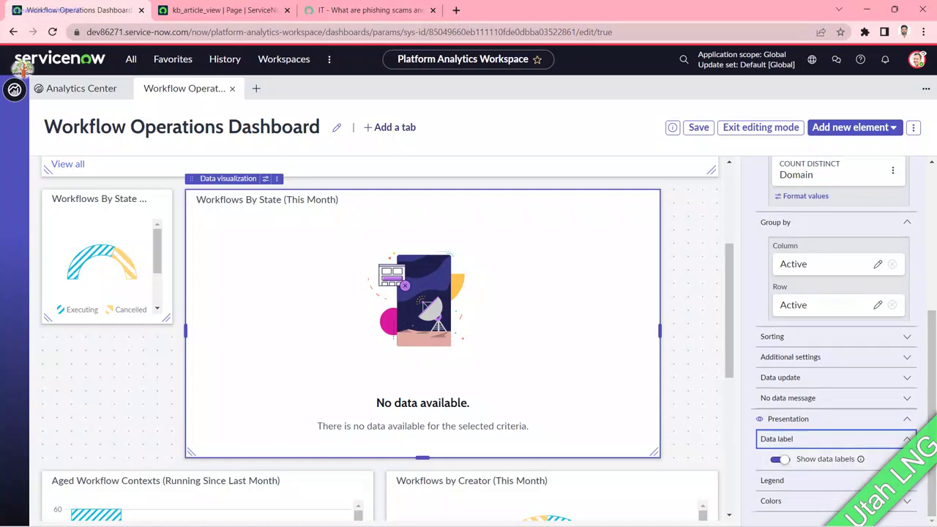
Reload the dashboard page, discarding the unsaved edits, and view its original visualizations.
{"action": "key", "text": "F5"}
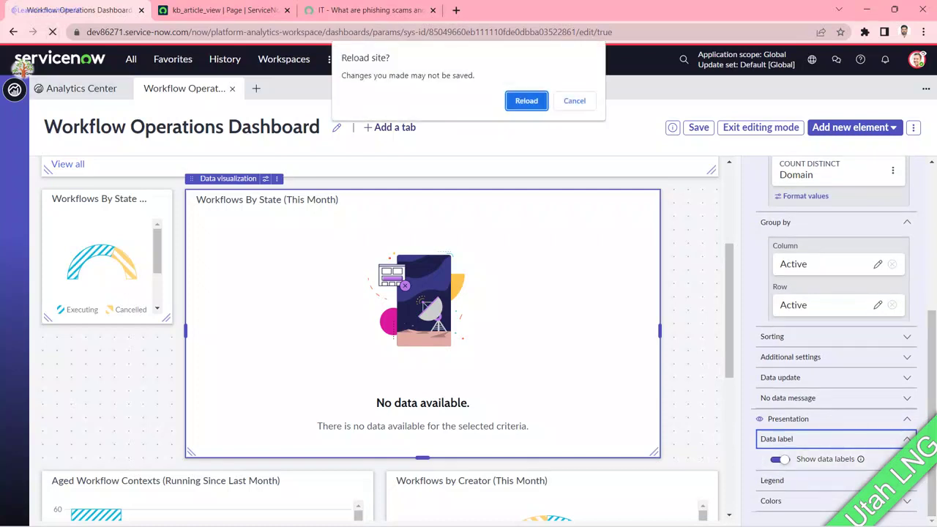
{"action": "key", "text": "Return"}
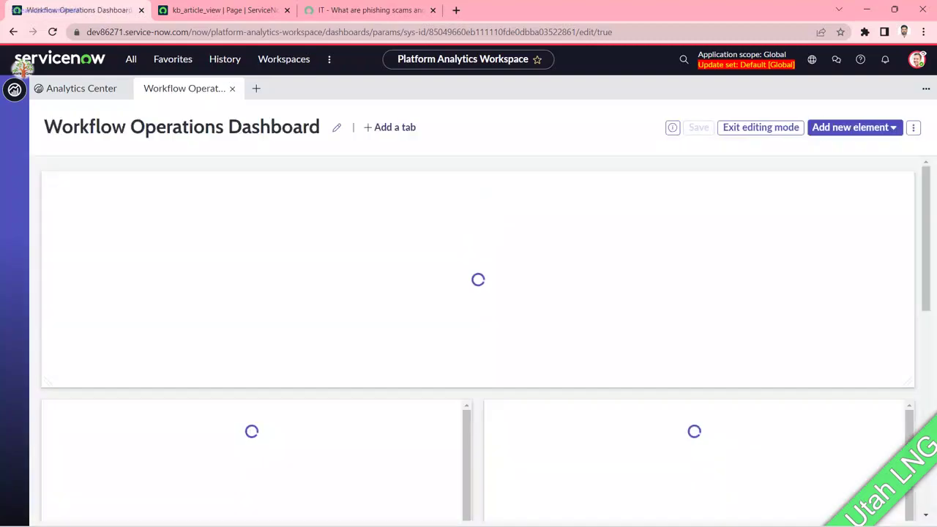
{"action": "scroll", "coordinate": [476, 329], "scroll_direction": "down", "scroll_amount": 5}
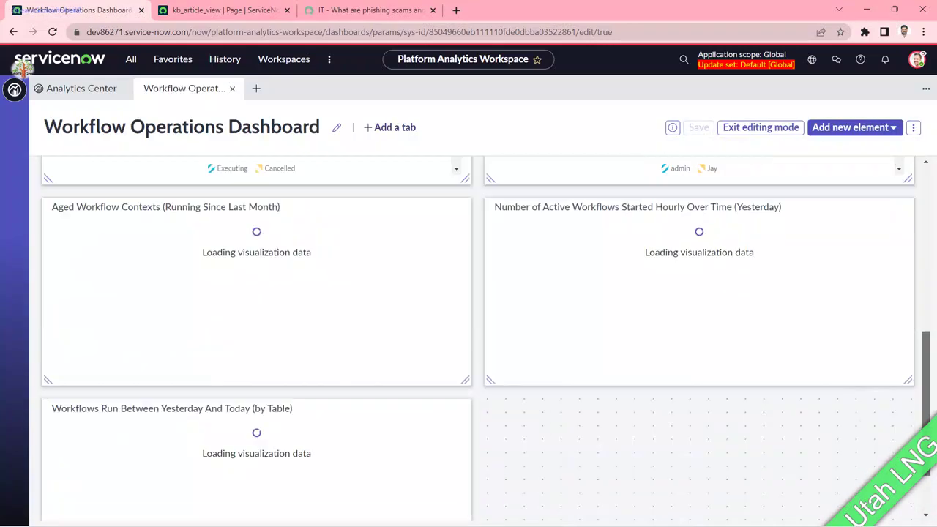